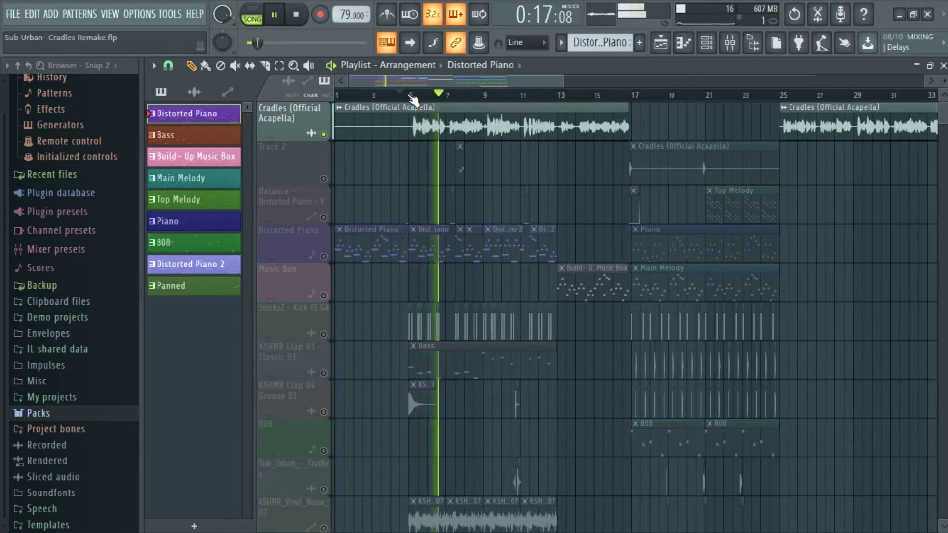
# Stop the song playback and check the FL Keys instrument settings used for the Distorted Piano pattern
pyautogui.press('space')
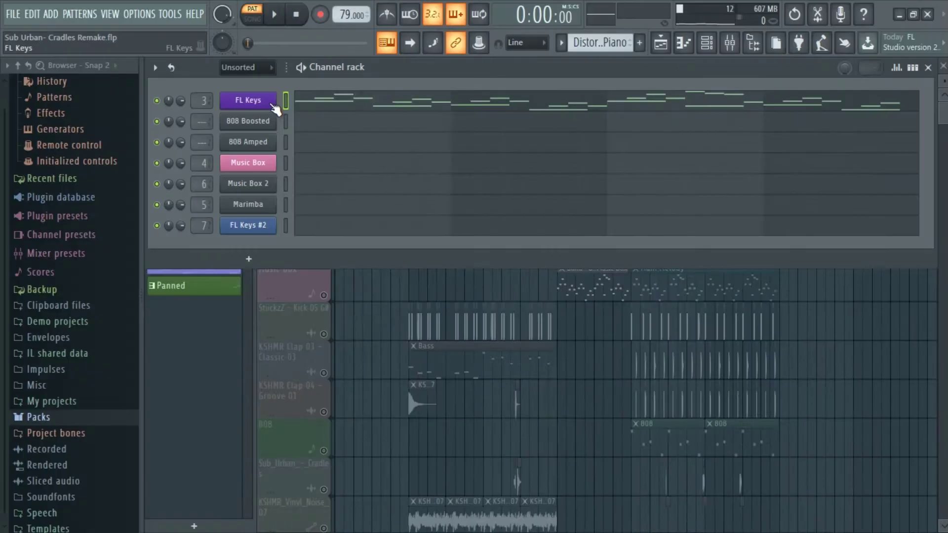
pyautogui.click(273, 103)
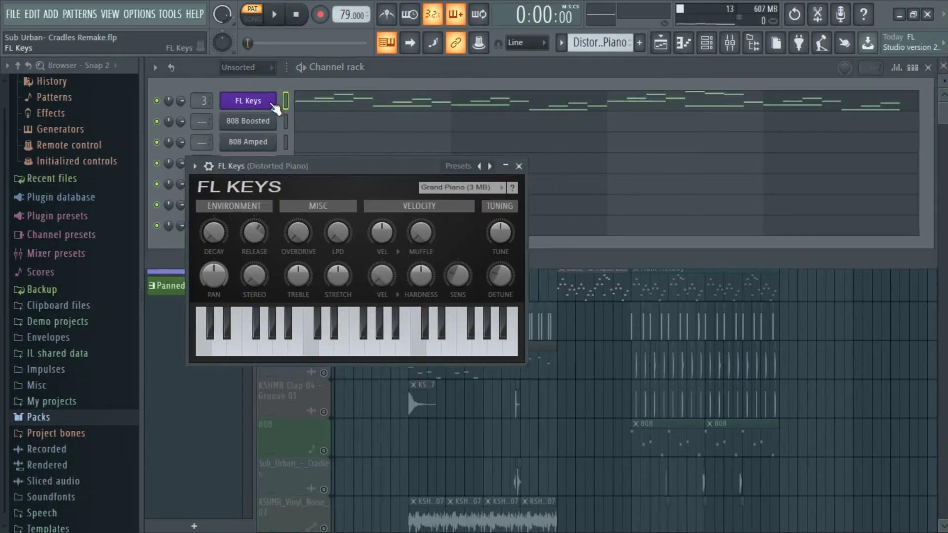
pyautogui.click(274, 106)
# Show the FL Keys notes of the Distorted Piano pattern in the piano roll and play them through
pyautogui.click(300, 99)
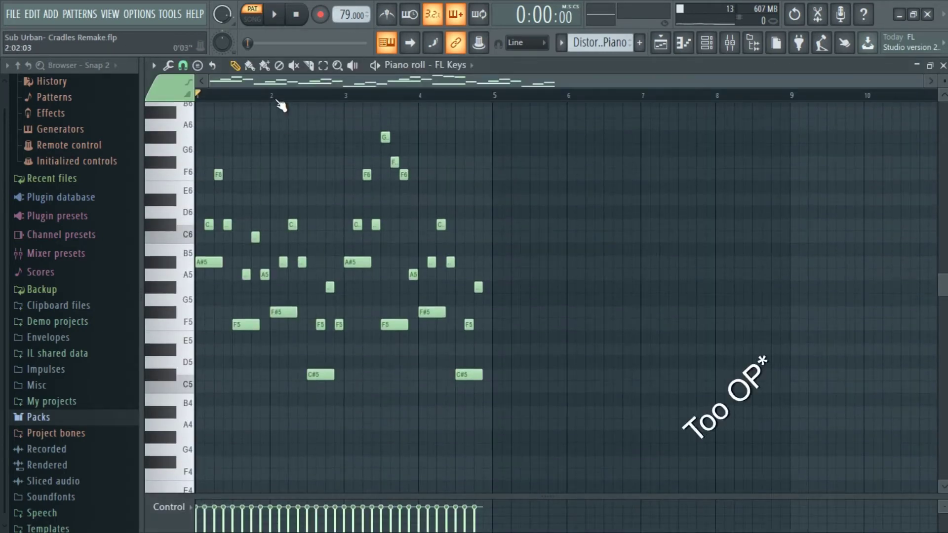
pyautogui.scroll(2, 279, 98)
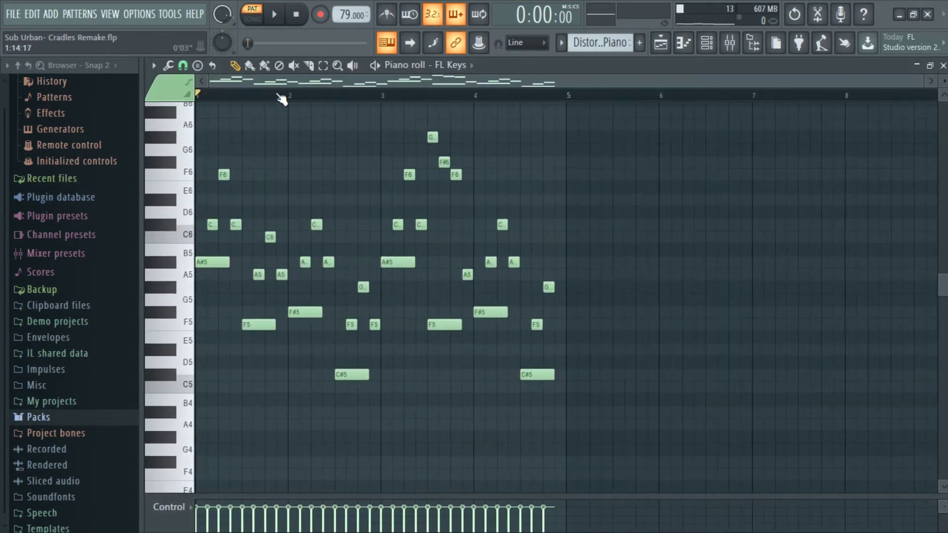
pyautogui.press('space')
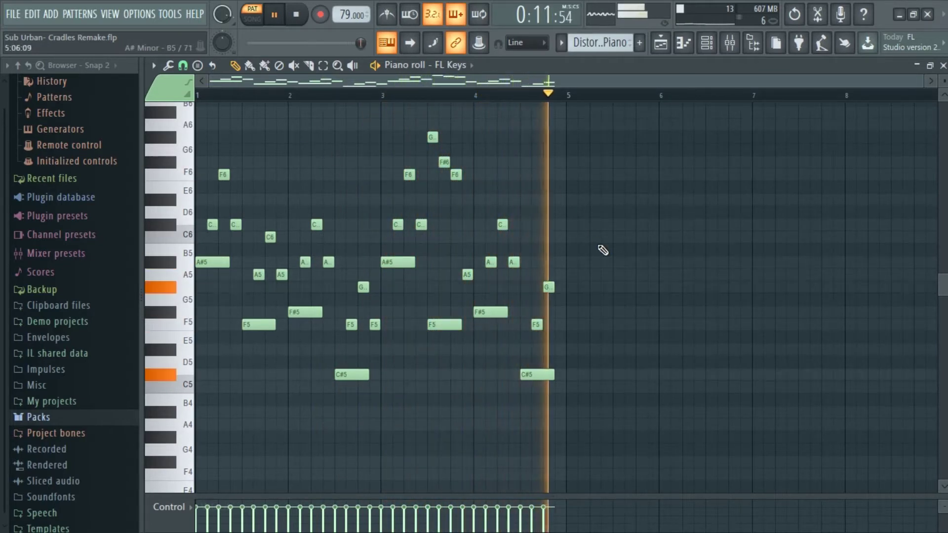
pyautogui.press('space')
# Check the Hardcore effect on the Distorted Piano mixer track, enable it and audition the pattern
pyautogui.press('F9')
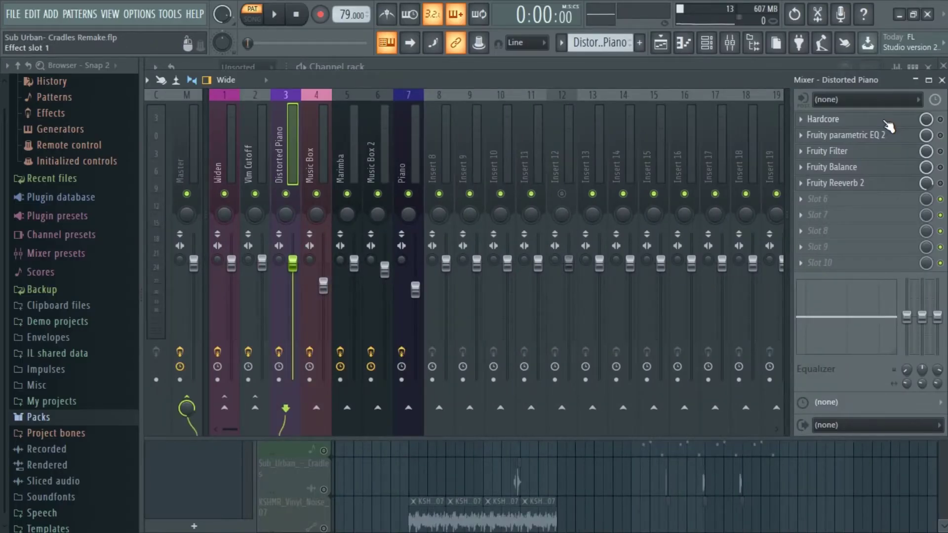
pyautogui.click(887, 122)
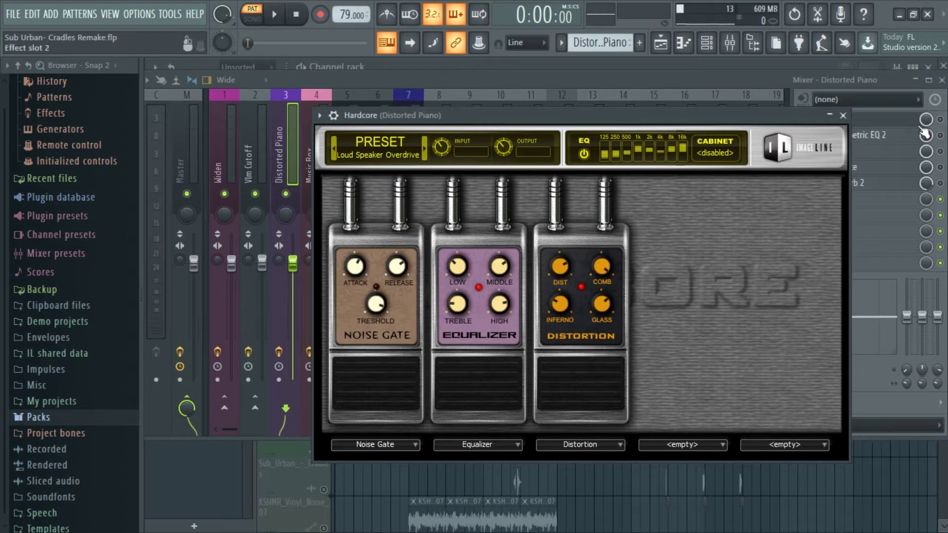
pyautogui.click(941, 120)
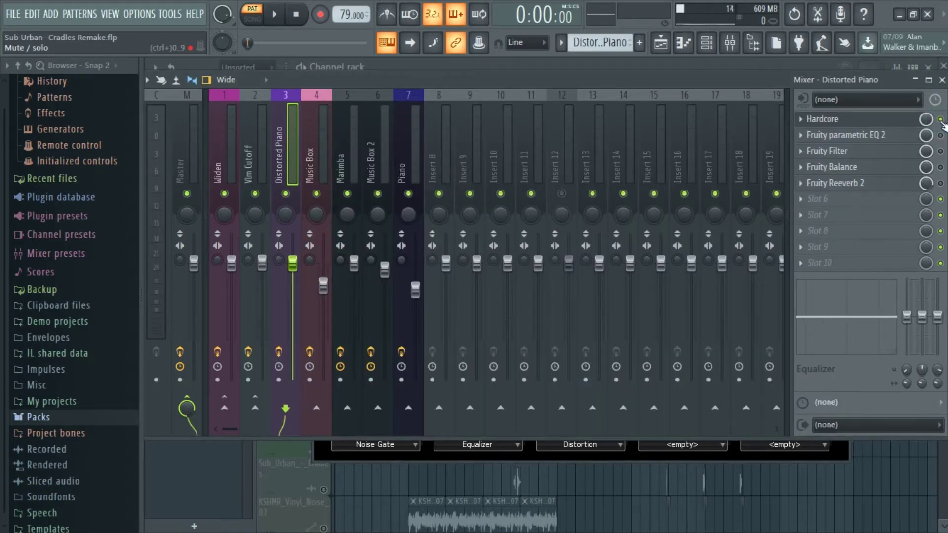
pyautogui.press('space')
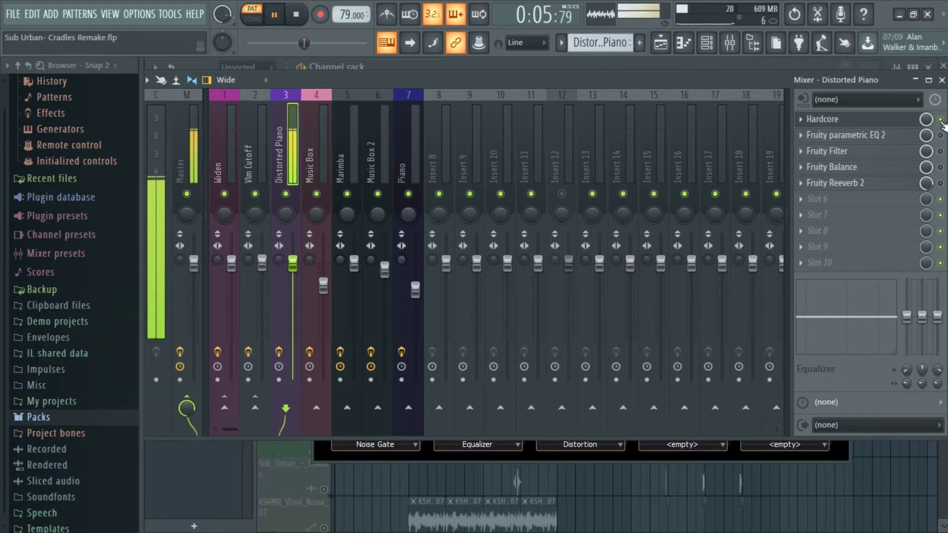
pyautogui.press('space')
# Review the Fruity parametric EQ 2 curve on the Distorted Piano track, enable the EQ and audition the pattern
pyautogui.click(879, 134)
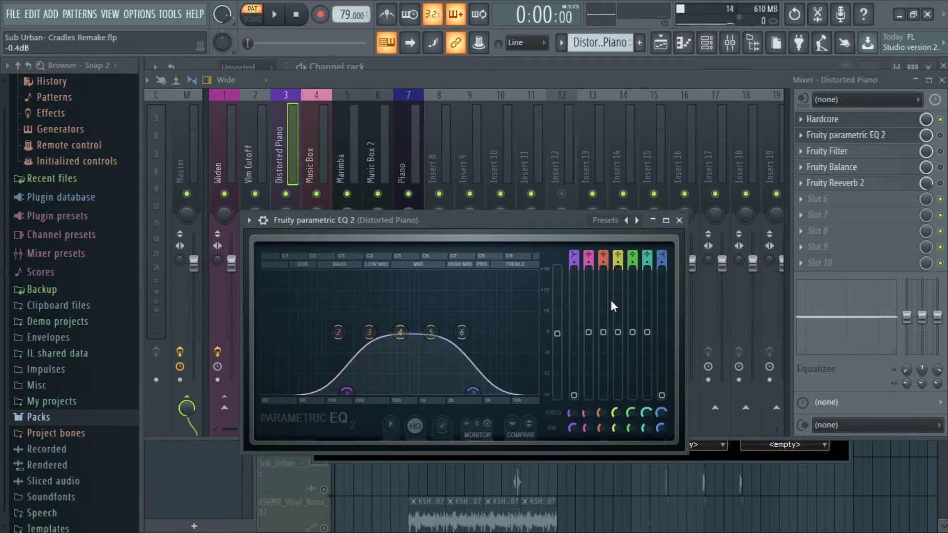
pyautogui.click(680, 220)
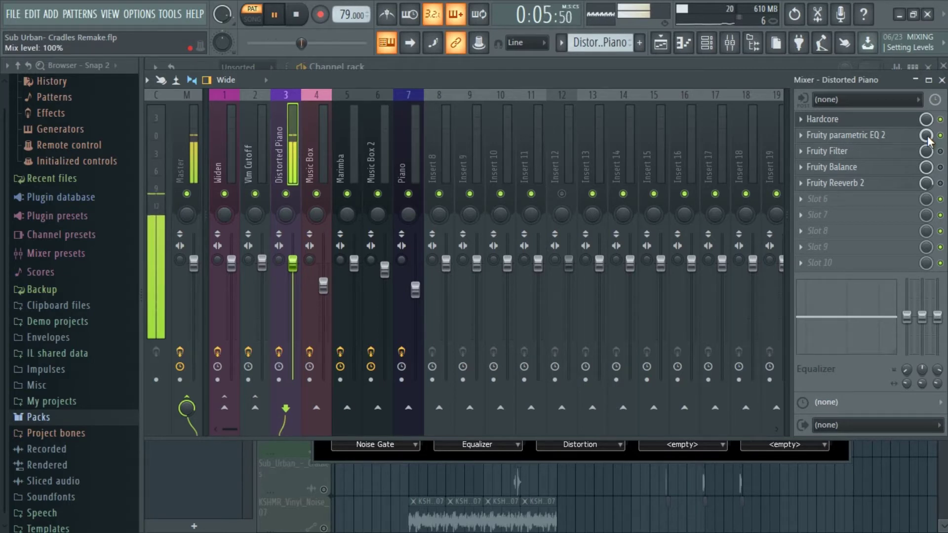
pyautogui.press('space')
# Review and enable Fruity Filter and Fruity Balance on the Distorted Piano track, auditioning the pattern with them
pyautogui.click(824, 151)
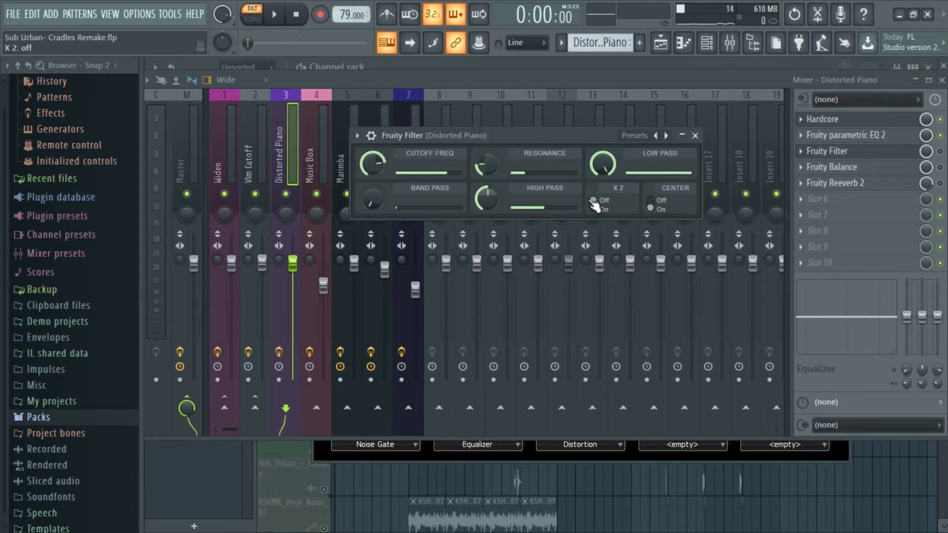
pyautogui.click(853, 151)
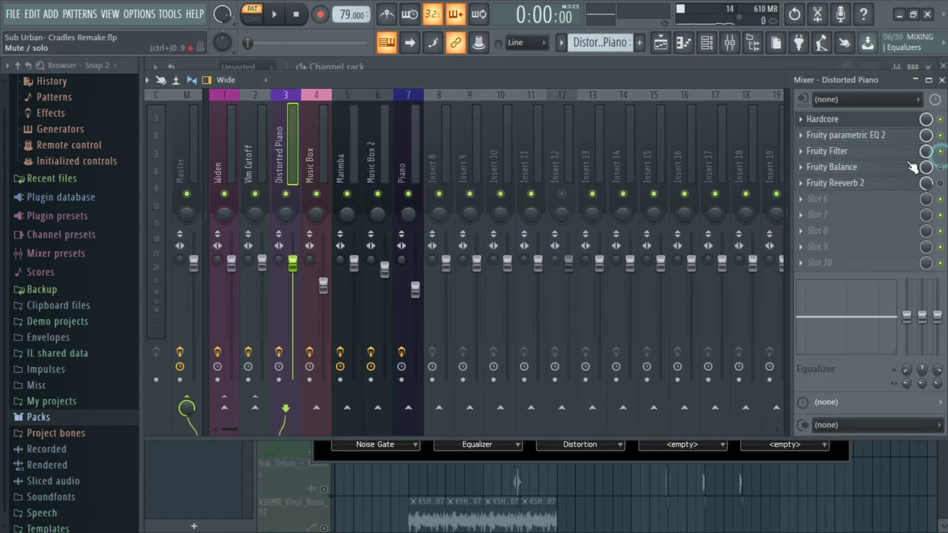
pyautogui.click(872, 168)
pyautogui.press('space')
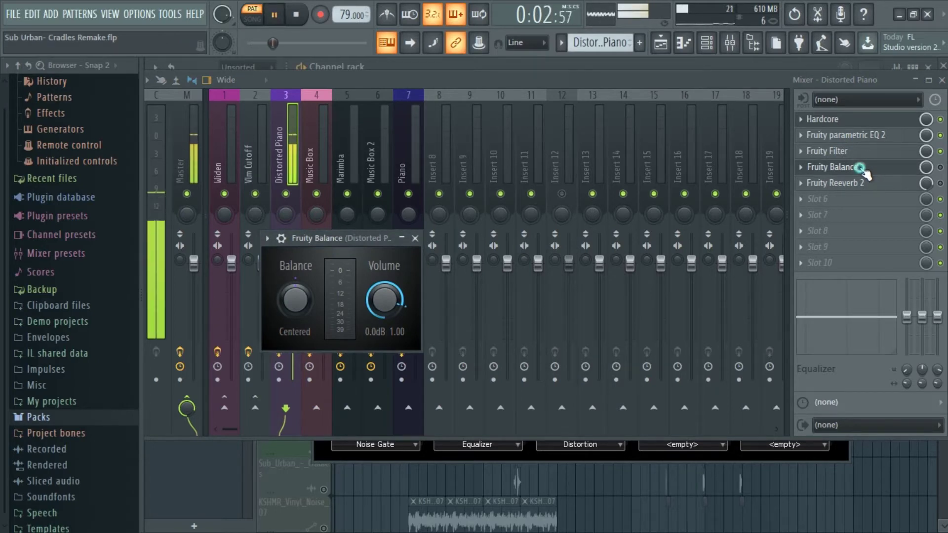
pyautogui.click(867, 168)
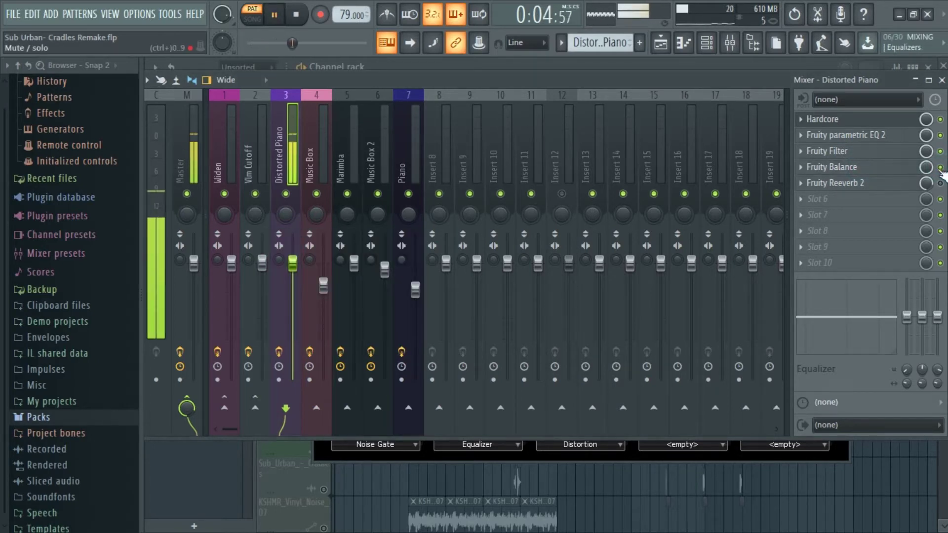
pyautogui.press('space')
# Review Fruity Reeverb 2 on the Distorted Piano track, enable it and audition the complete effect chain
pyautogui.click(872, 182)
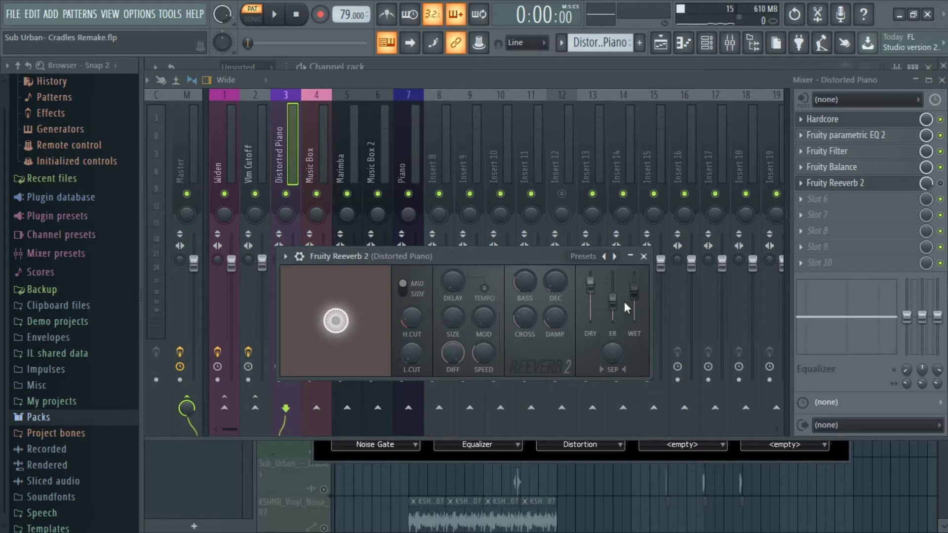
pyautogui.click(644, 257)
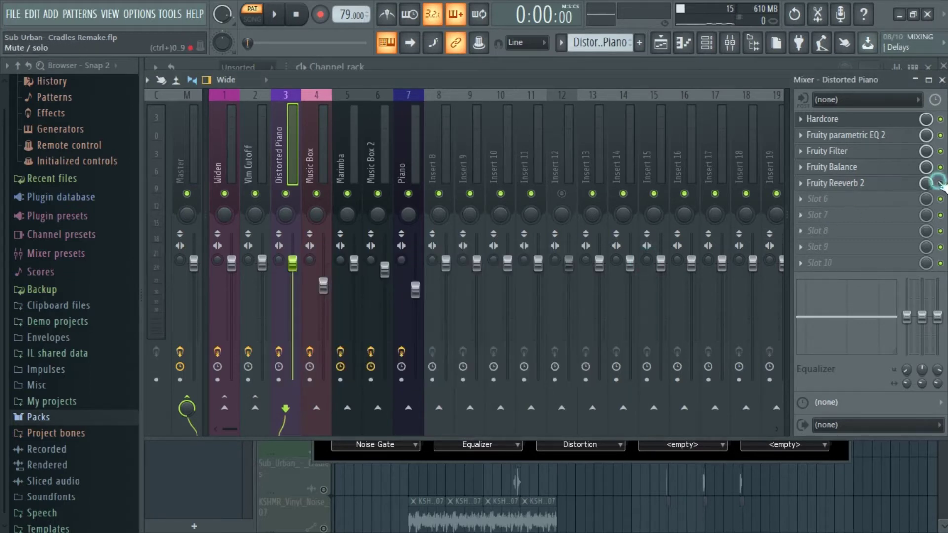
pyautogui.press('space')
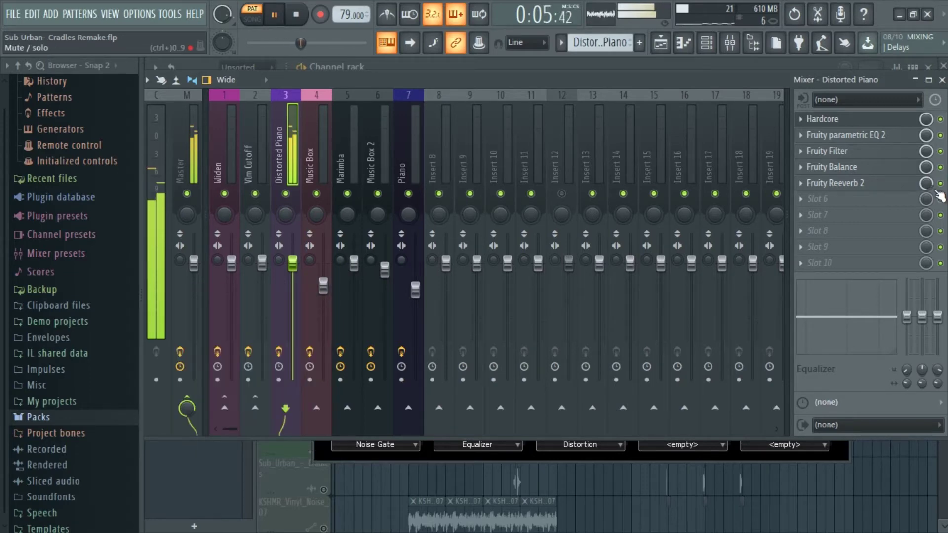
pyautogui.press('space')
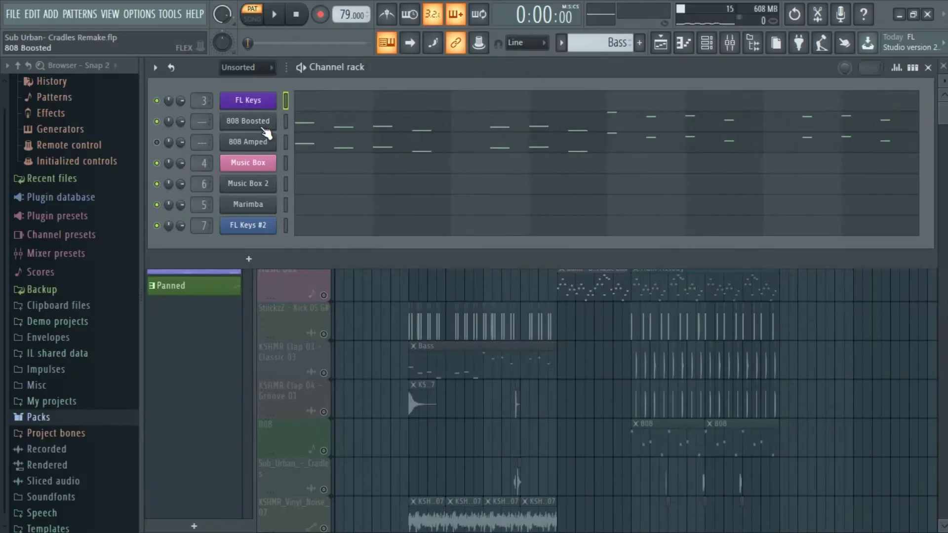
# Check the FLEX presets loaded on the 808 Boosted and 808 Amped channels of the Bass pattern
pyautogui.click(261, 127)
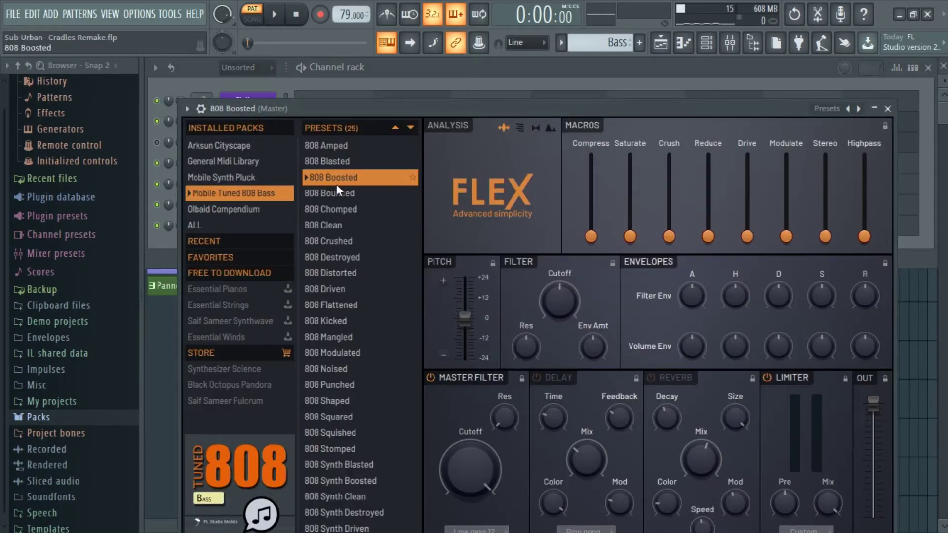
pyautogui.click(887, 109)
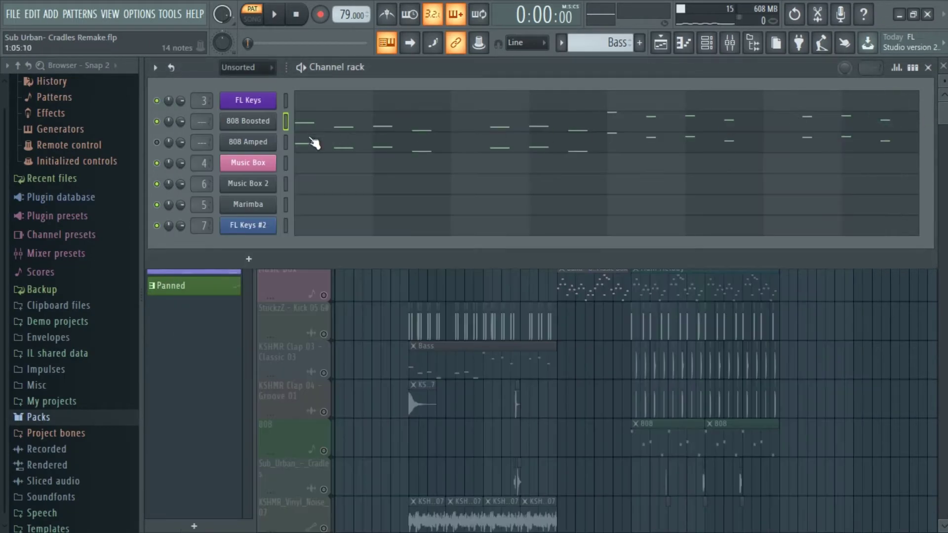
pyautogui.click(262, 147)
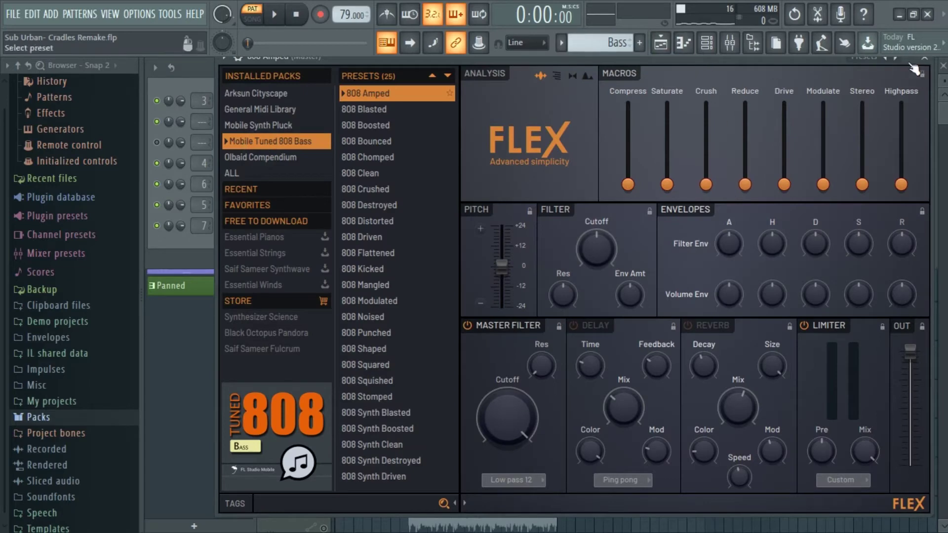
pyautogui.click(927, 66)
# Show the 808 Boosted notes of the Bass pattern in the piano roll, play them and close the piano roll
pyautogui.click(365, 129)
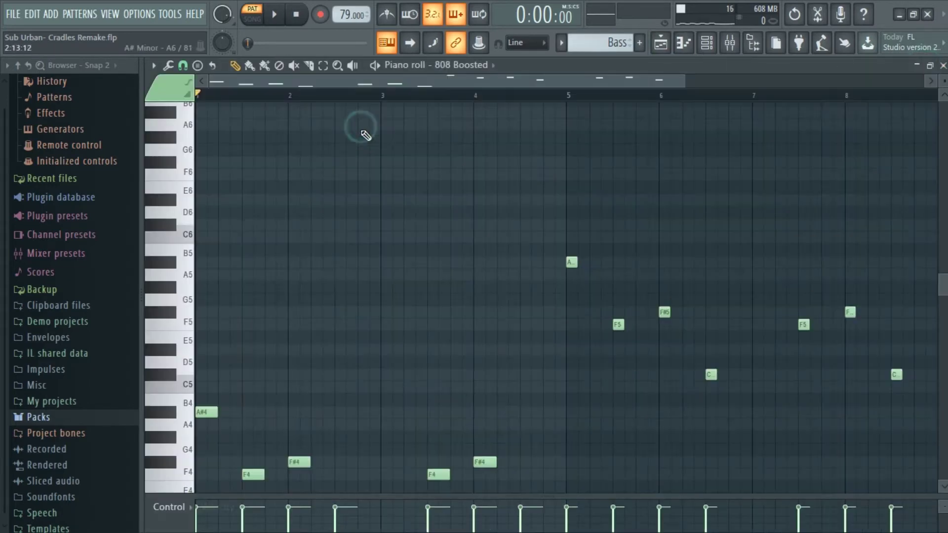
pyautogui.scroll(-5, 360, 155)
pyautogui.press('space')
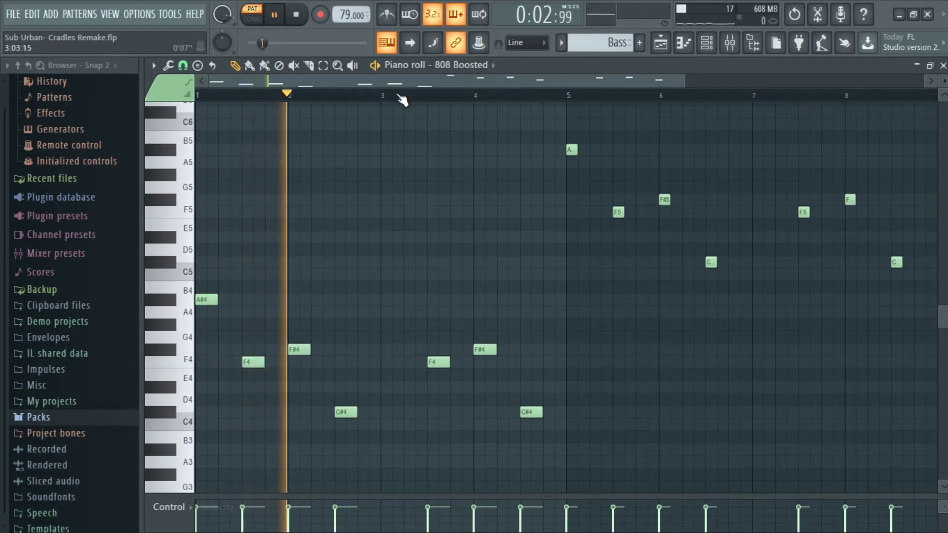
pyautogui.scroll(-1, 403, 99)
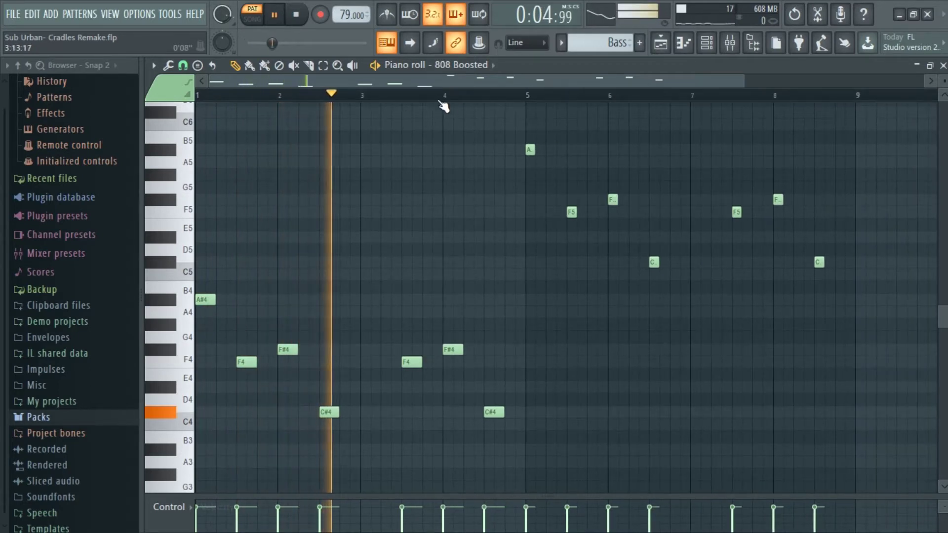
pyautogui.press('space')
pyautogui.click(936, 66)
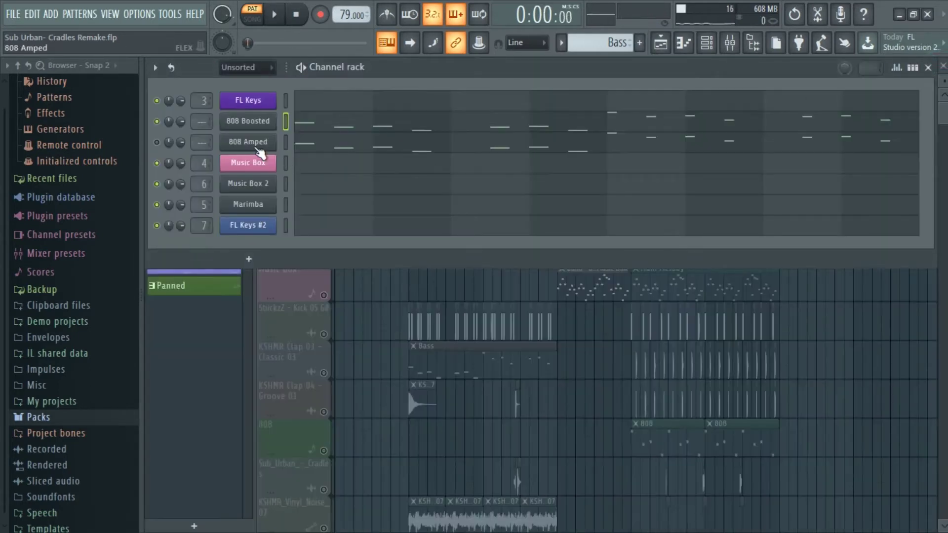
# Unmute 808 Amped and audition it without 808 Boosted, re-enable 808 Boosted and play both bass layers together
pyautogui.click(158, 142)
pyautogui.press('space')
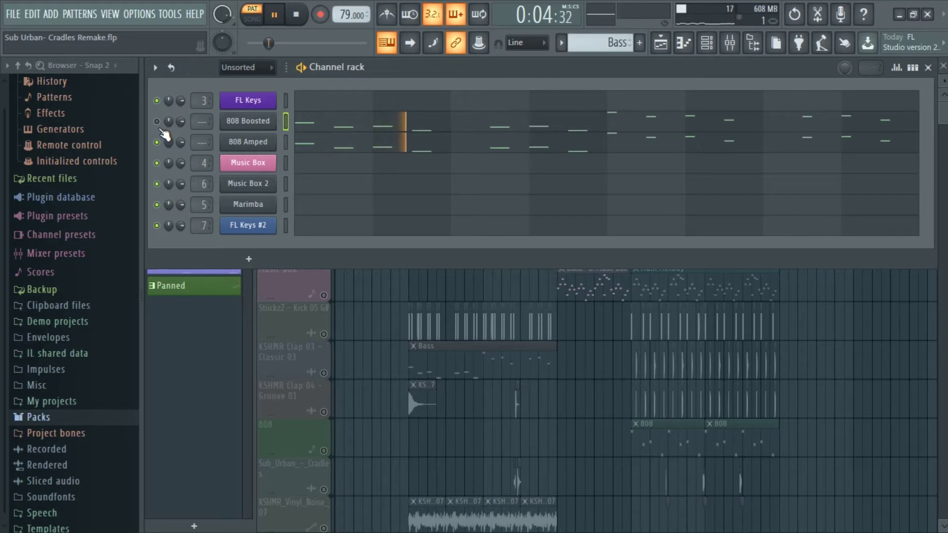
pyautogui.click(157, 122)
pyautogui.press('space')
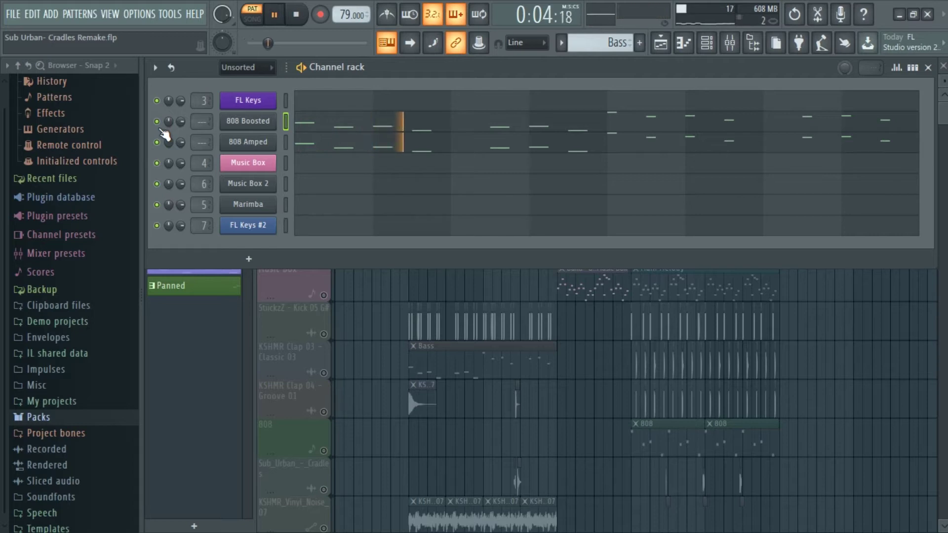
pyautogui.press('space')
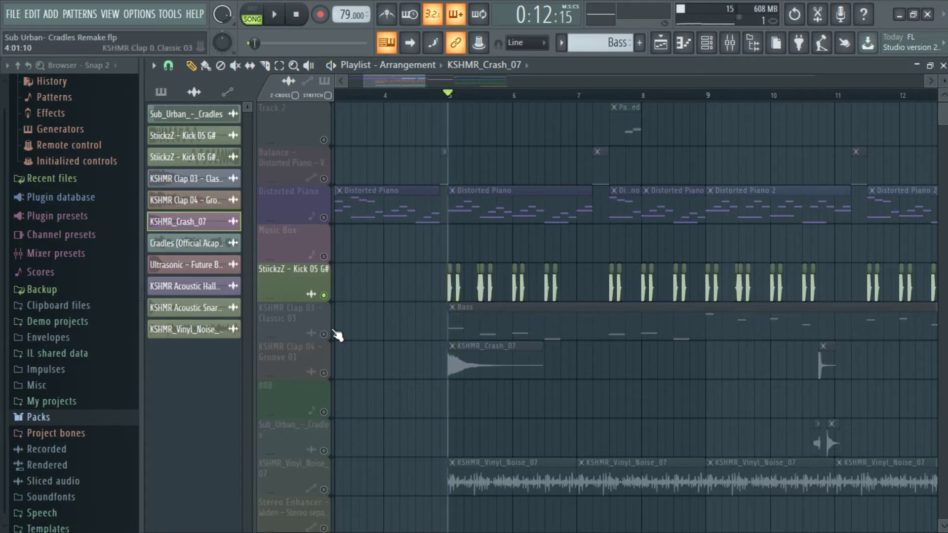
# Audition the KSHMR Clap 04 - Groove 01 playlist track on its own, with the kick track muted
pyautogui.click(324, 373)
pyautogui.click(324, 295)
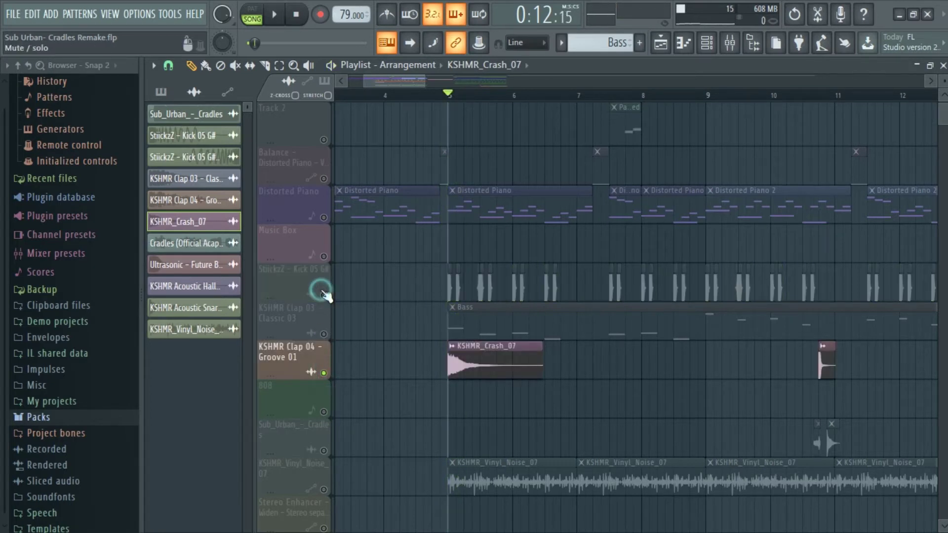
pyautogui.press('space')
pyautogui.press('space')
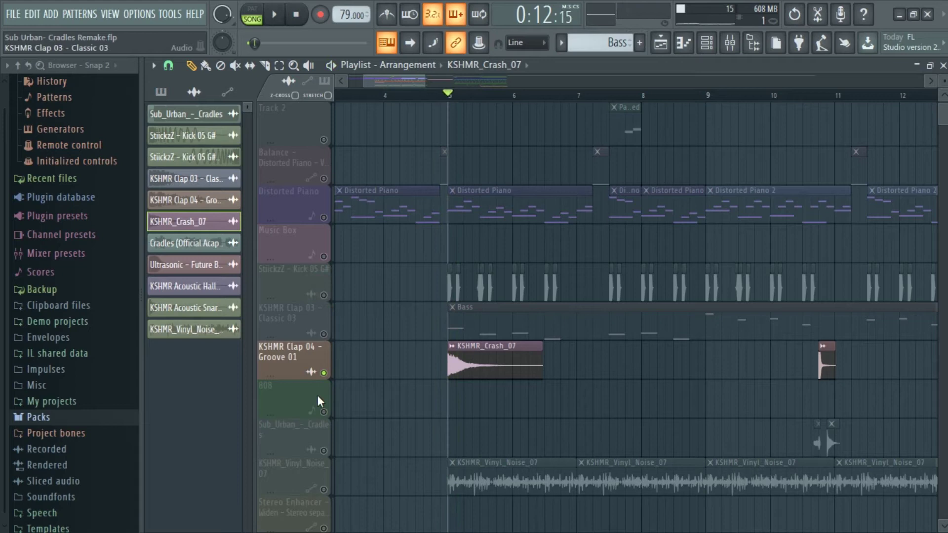
# Audition the KSHMR_Vinyl_Noise_07 playlist track on its own, with the KSHMR Clap 04 track muted
pyautogui.click(323, 488)
pyautogui.click(324, 373)
pyautogui.press('space')
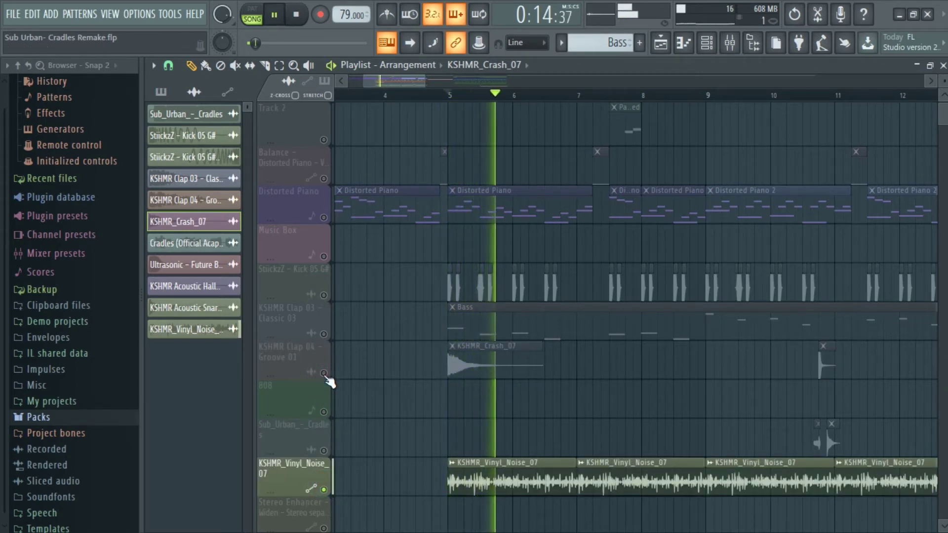
pyautogui.press('space')
# Mute the vinyl noise track, unmute the Sub_Urban_-_Cradles track and place the playhead just before its clips ahead of bar 11
pyautogui.click(324, 489)
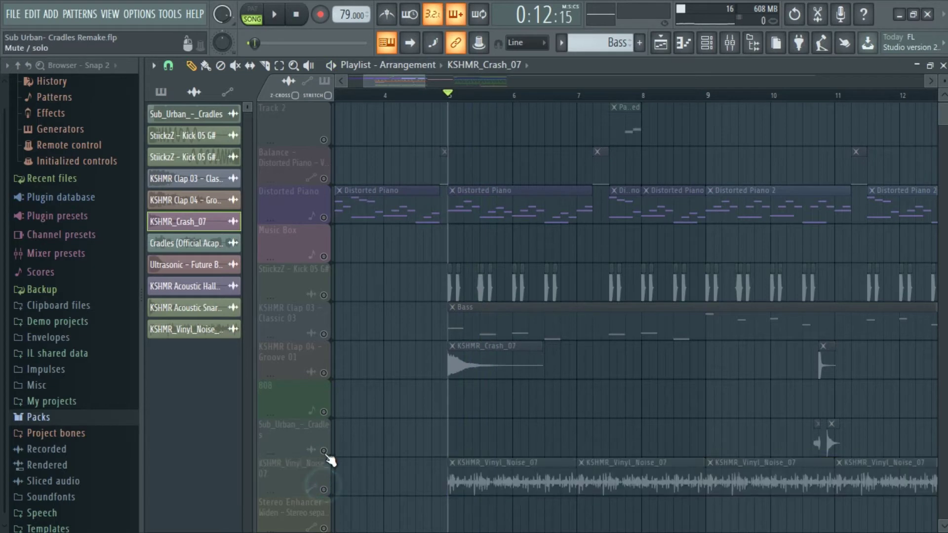
pyautogui.click(324, 450)
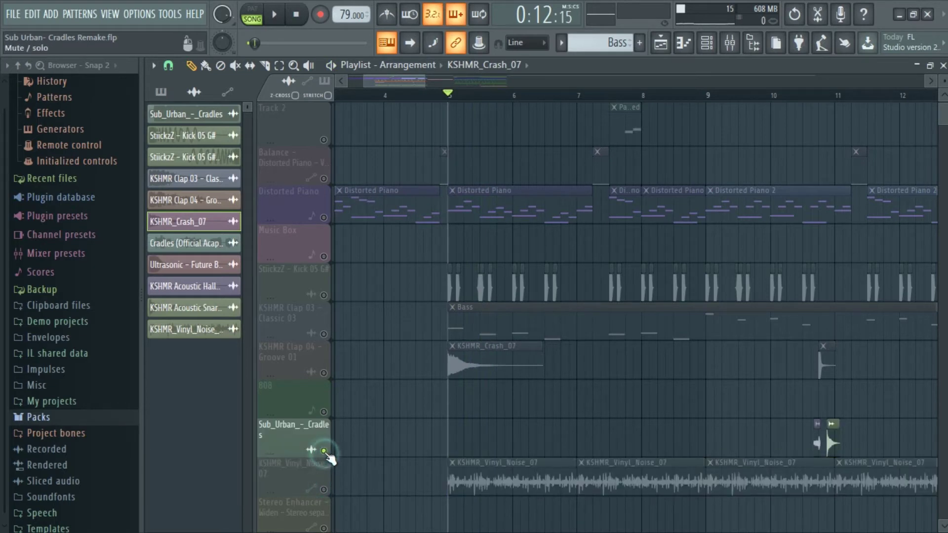
pyautogui.click(811, 94)
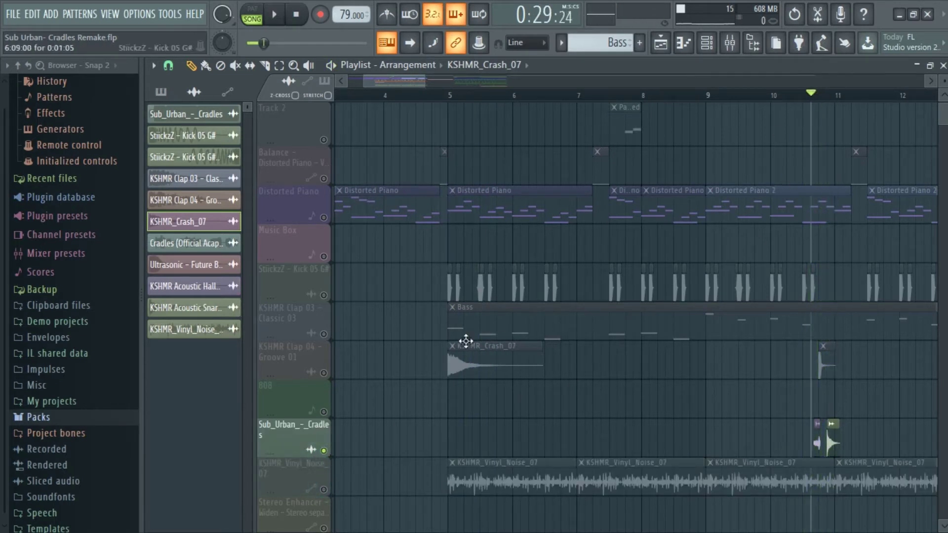
# Unmute the KSHMR Clap 04 - Groove 01 track and audition it with the Sub_Urban_-_Cradles track muted
pyautogui.click(324, 373)
pyautogui.click(323, 450)
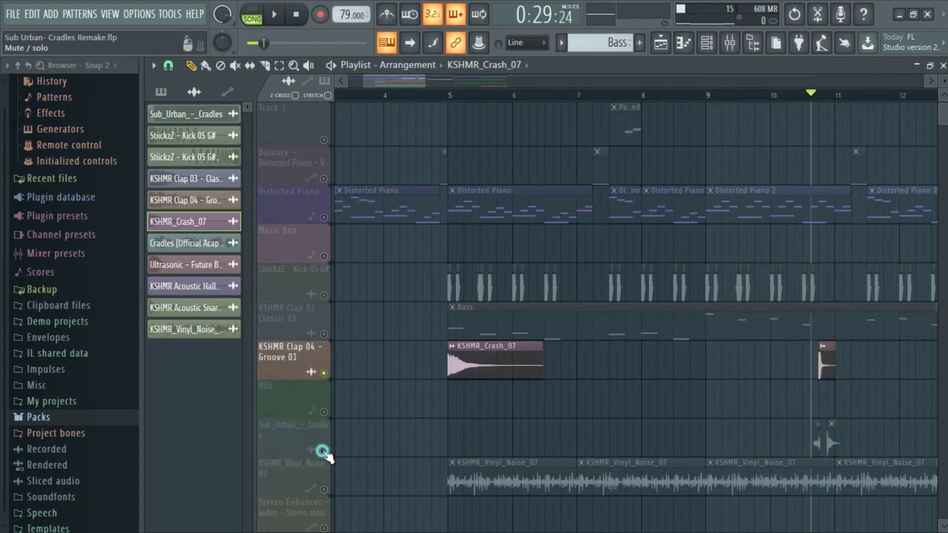
pyautogui.press('space')
pyautogui.press('space')
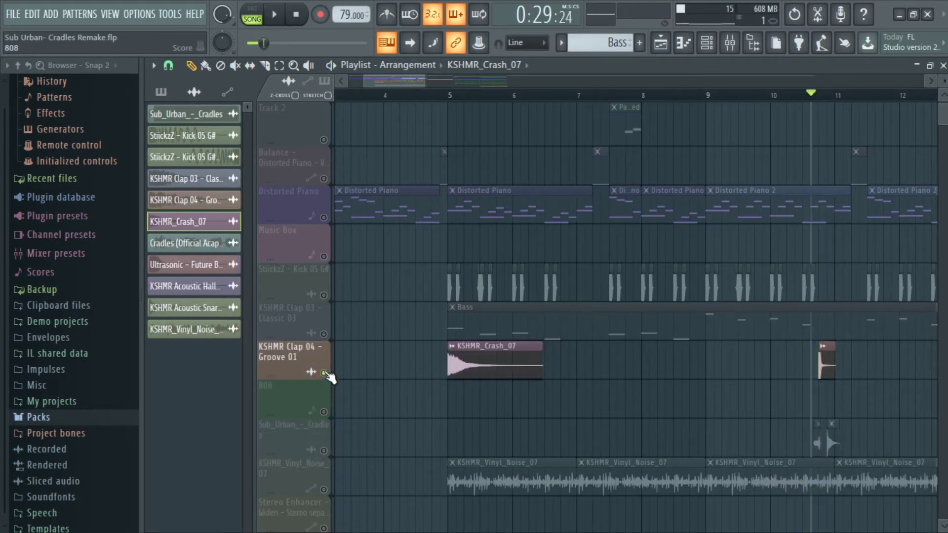
# Unmute the KSHMR Clap 03, StickzZ kick and KSHMR_Vinyl_Noise_07 tracks, and play the combined section from bar 5
pyautogui.click(324, 333)
pyautogui.click(324, 295)
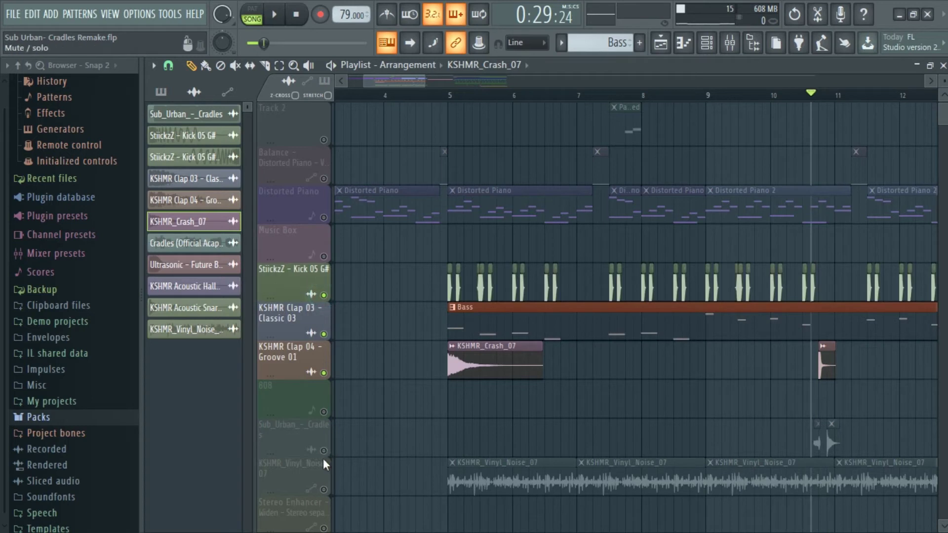
pyautogui.click(324, 490)
pyautogui.click(449, 99)
pyautogui.press('space')
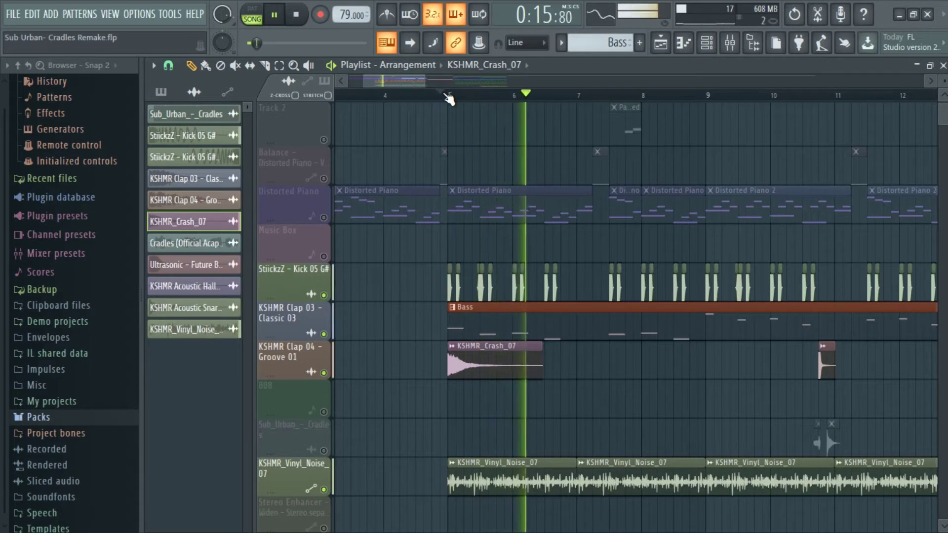
pyautogui.press('space')
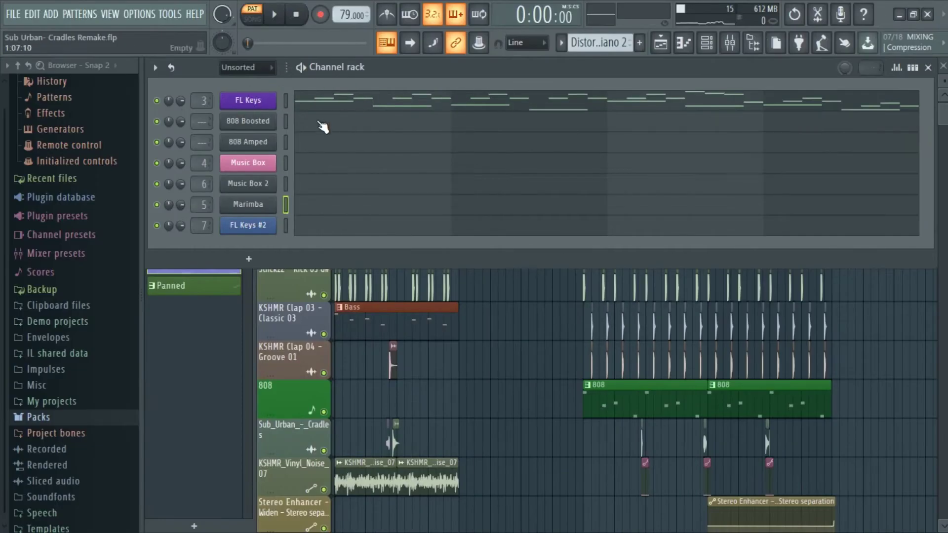
# View the FL Keys notes of the Distorted Piano 2 pattern in the piano roll and play them through
pyautogui.click(328, 109)
pyautogui.scroll(5, 328, 134)
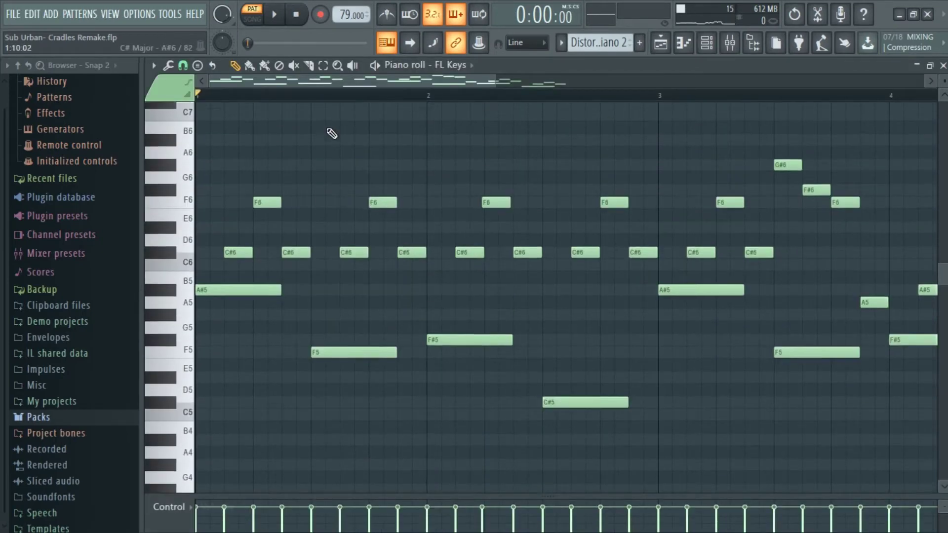
pyautogui.scroll(-1, 324, 100)
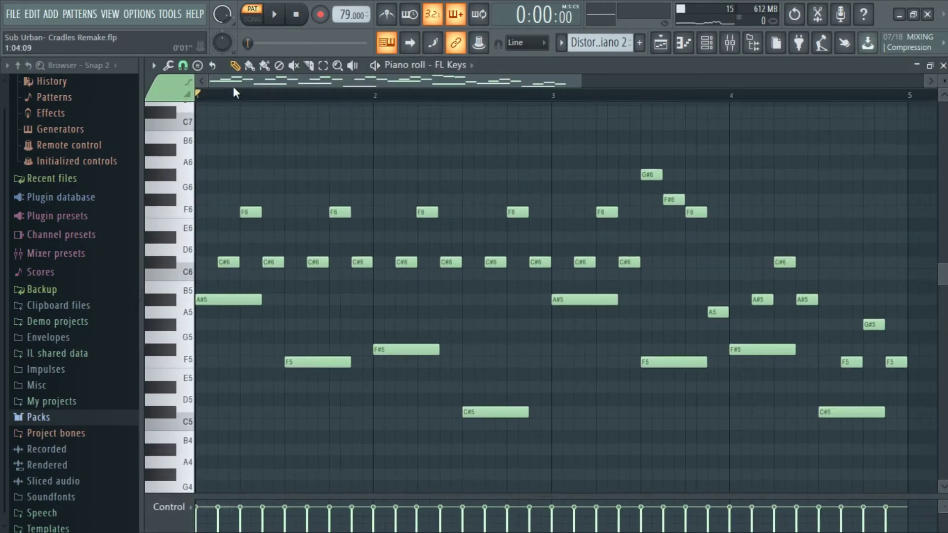
pyautogui.press('space')
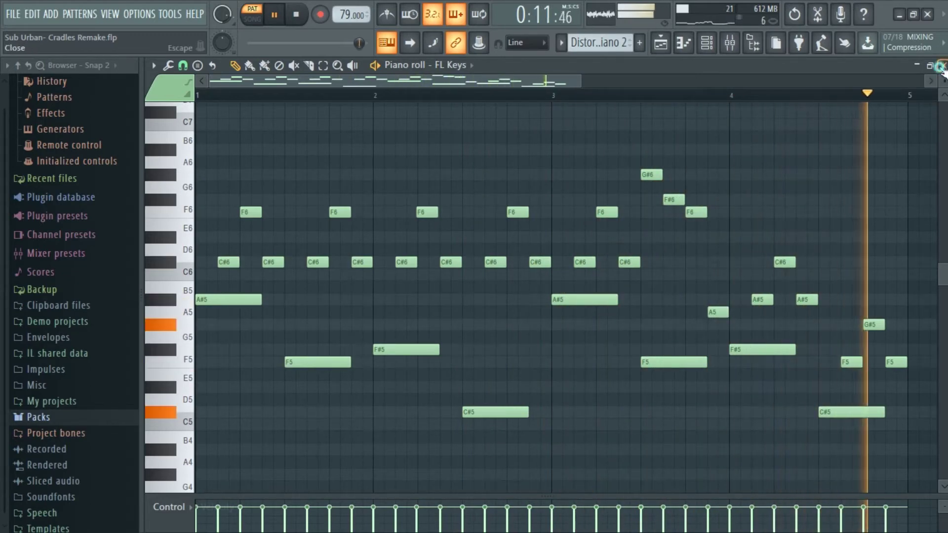
pyautogui.click(943, 66)
pyautogui.press('space')
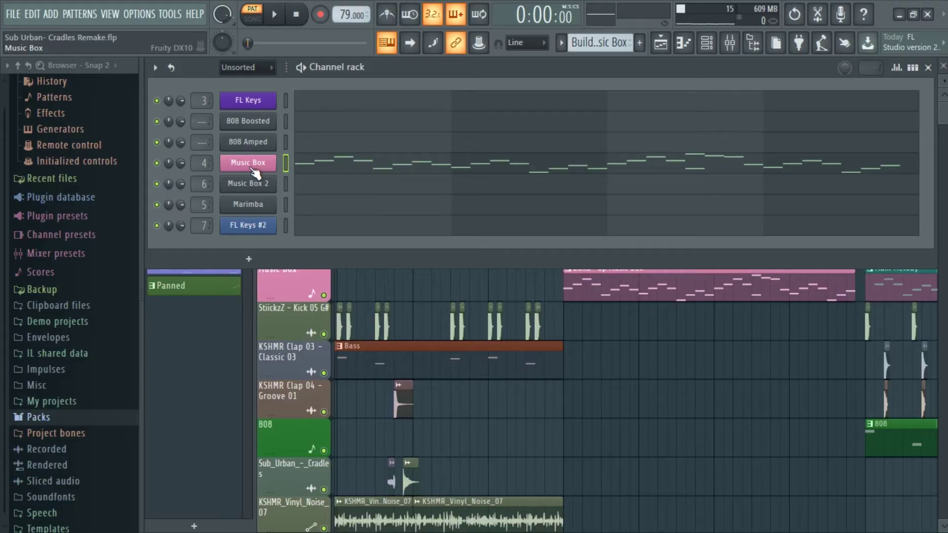
# Examine the Music Box channel's Fruity DX10 settings and locate the Music Box preset in its preset list
pyautogui.click(251, 168)
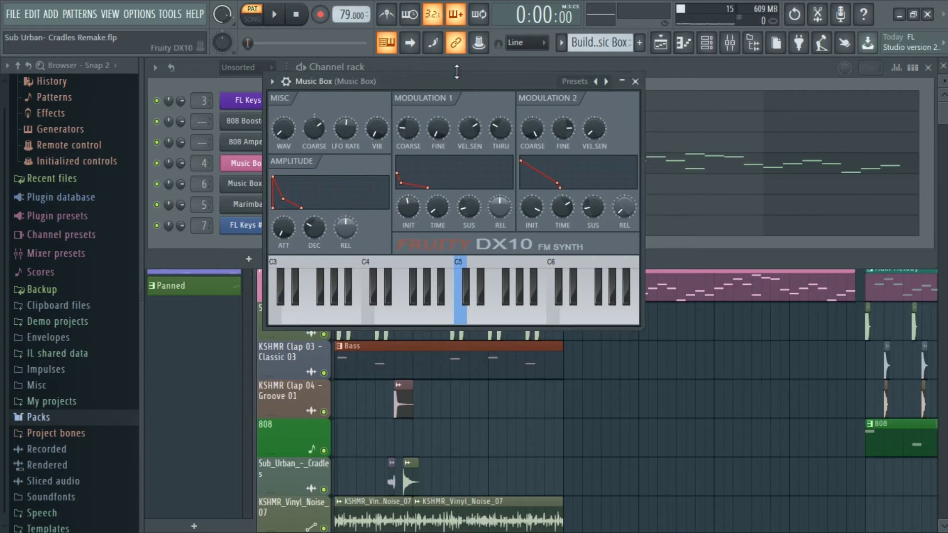
pyautogui.click(575, 81)
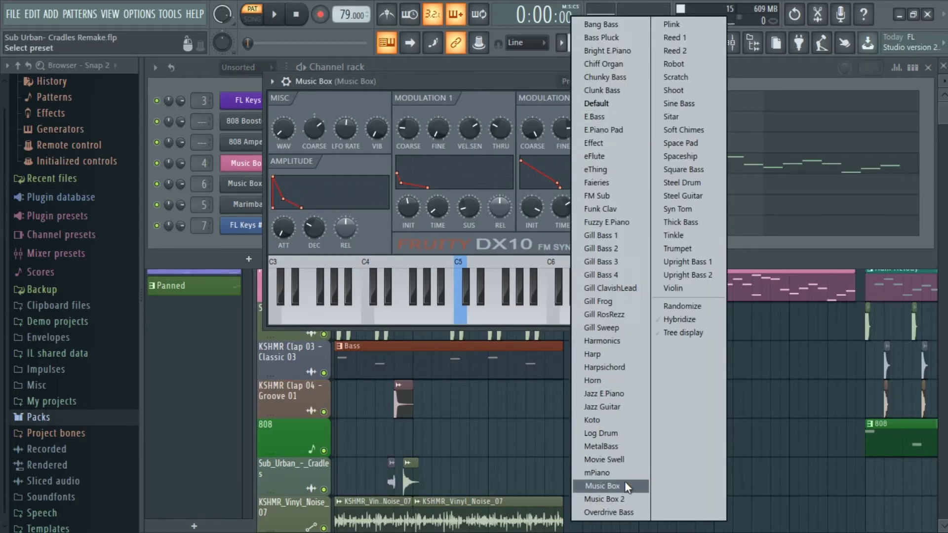
pyautogui.click(473, 74)
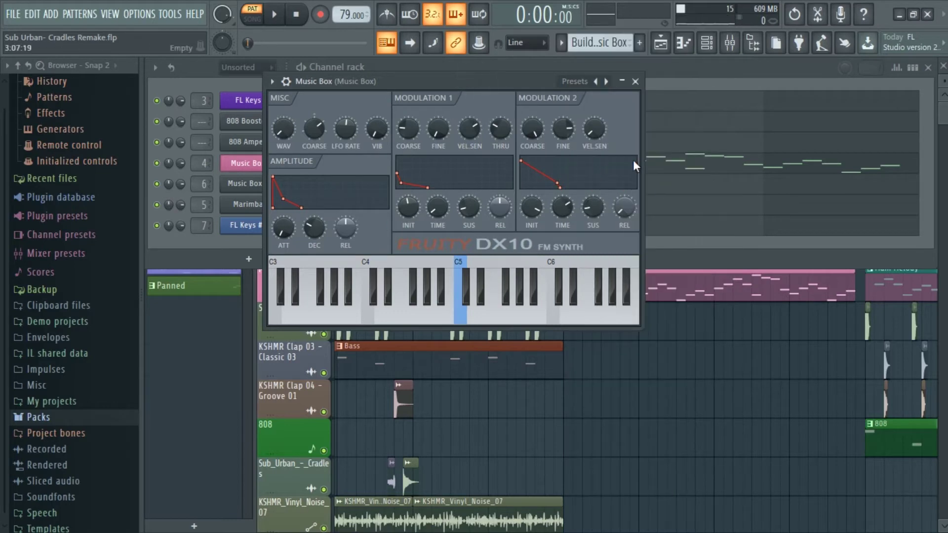
pyautogui.click(636, 82)
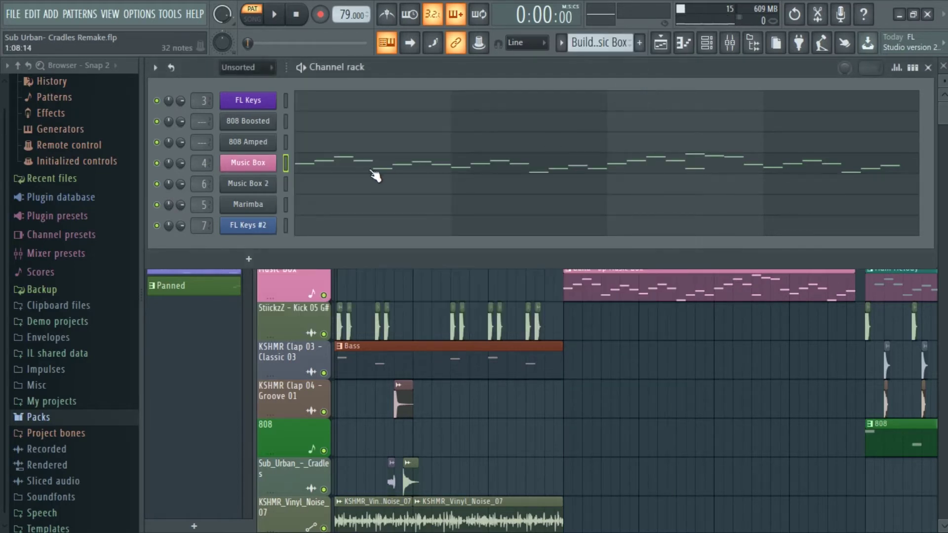
# View the Music Box notes of the build-up pattern in the piano roll and play them
pyautogui.click(366, 165)
pyautogui.scroll(5, 331, 182)
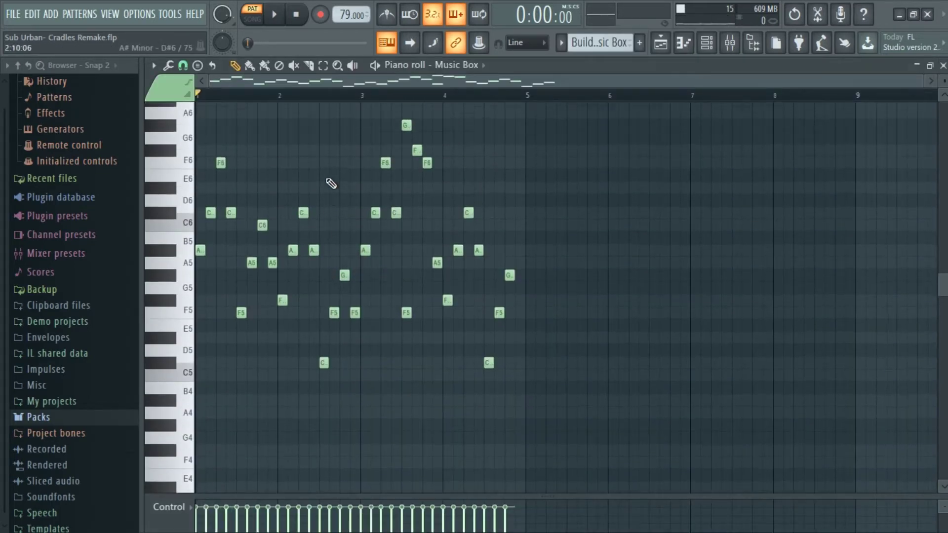
pyautogui.press('space')
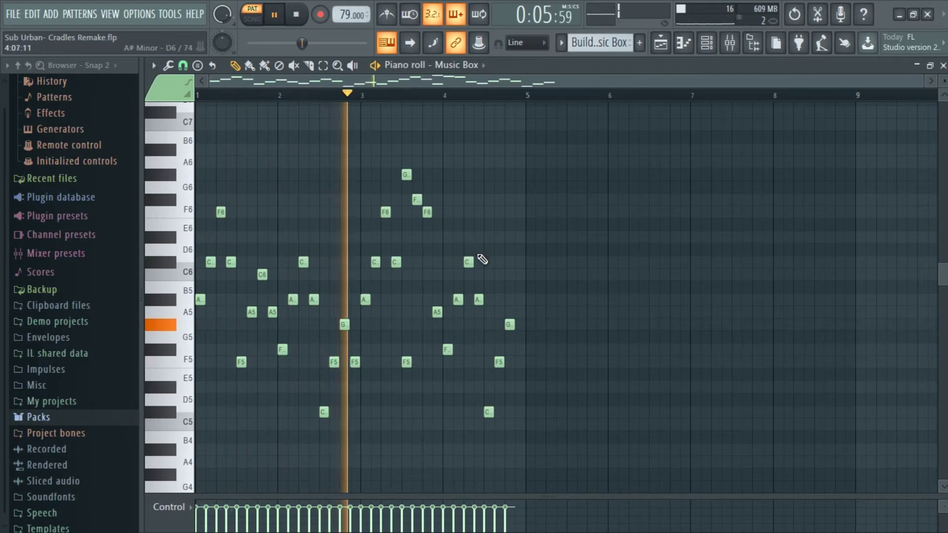
pyautogui.press('space')
pyautogui.click(942, 65)
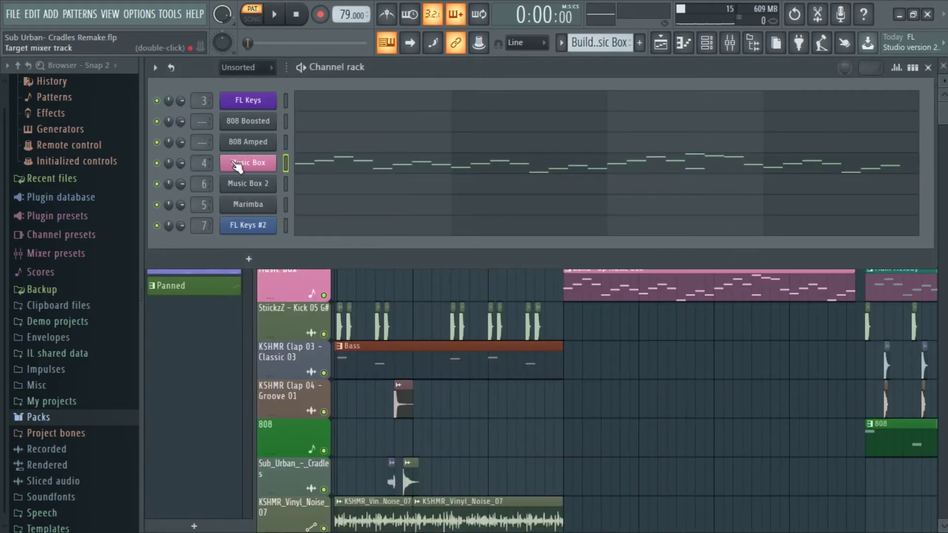
# Enable Fruity parametric EQ 2 and Fruity Filter on the Music Box mixer track, viewing their settings and auditioning the sound
pyautogui.click(730, 43)
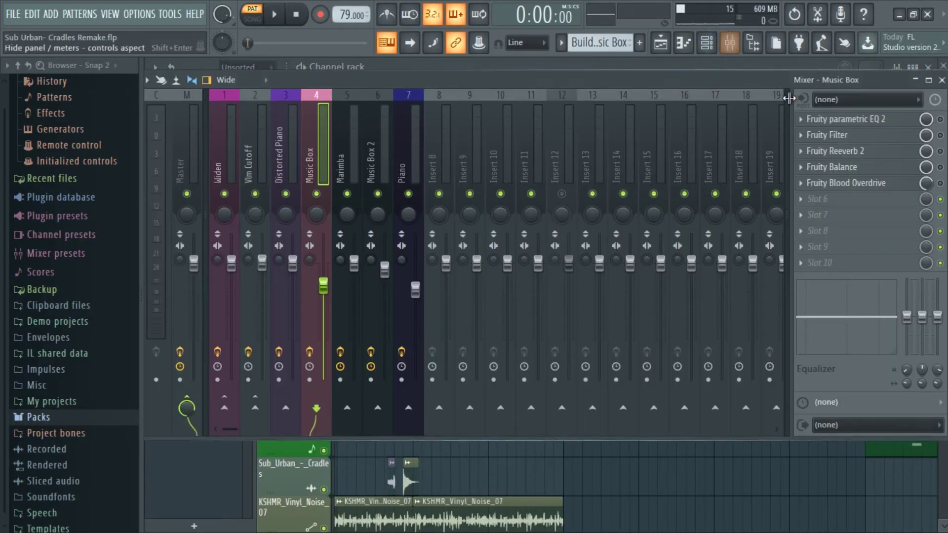
pyautogui.click(888, 120)
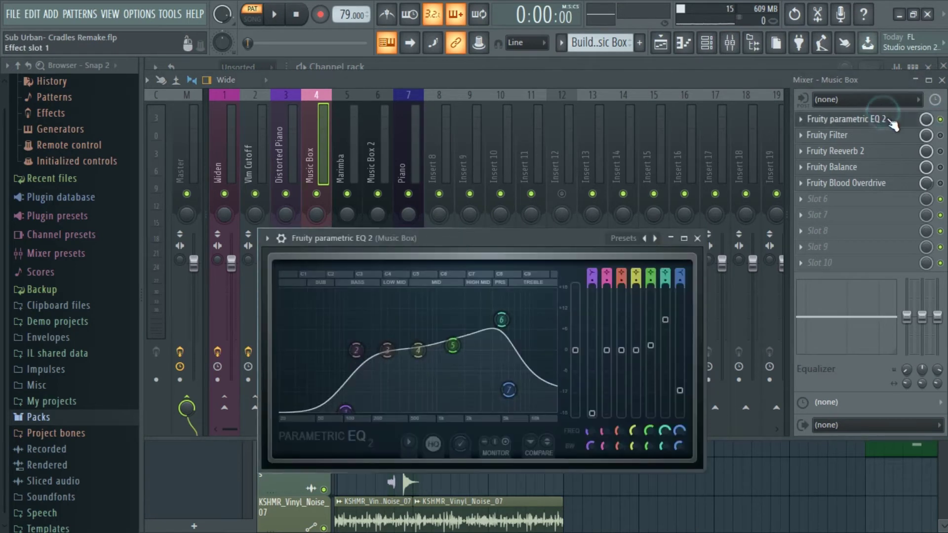
pyautogui.click(889, 121)
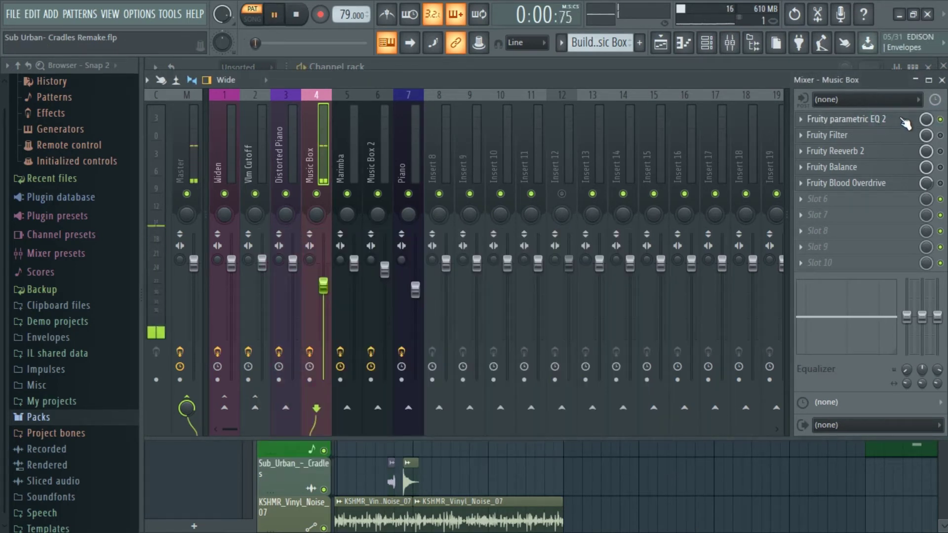
pyautogui.click(897, 135)
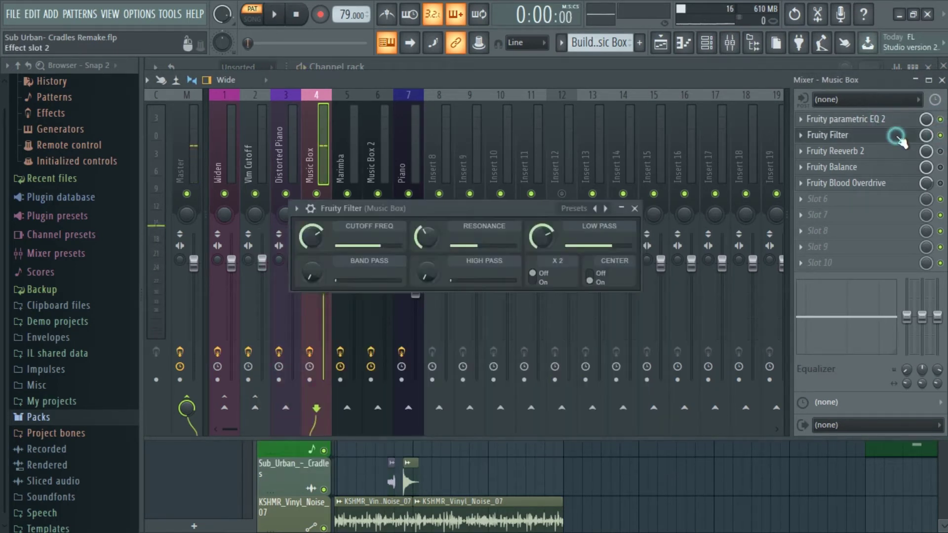
pyautogui.click(881, 135)
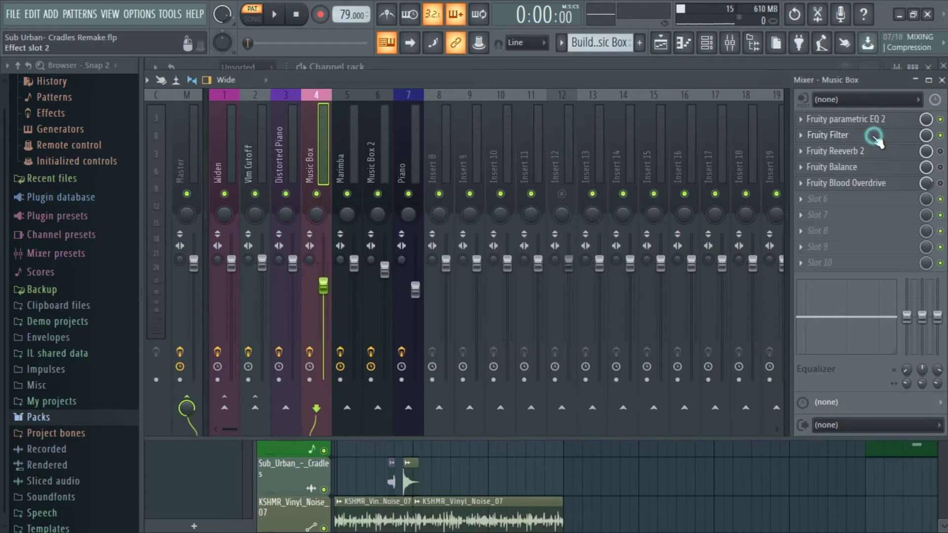
pyautogui.press('space')
pyautogui.press('space')
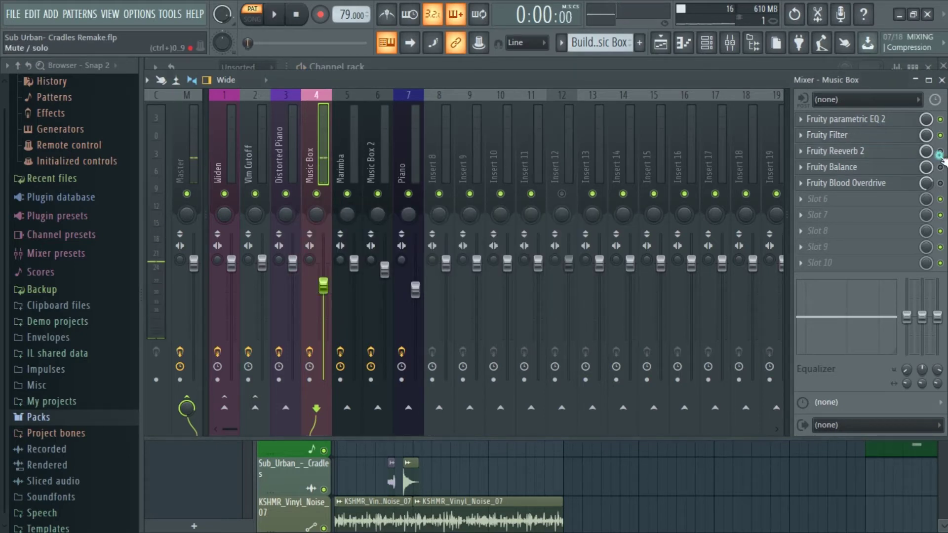
# Enable Fruity Reeverb 2 on the Music Box mixer track, view its settings and audition the pattern with it
pyautogui.click(895, 156)
pyautogui.press('space')
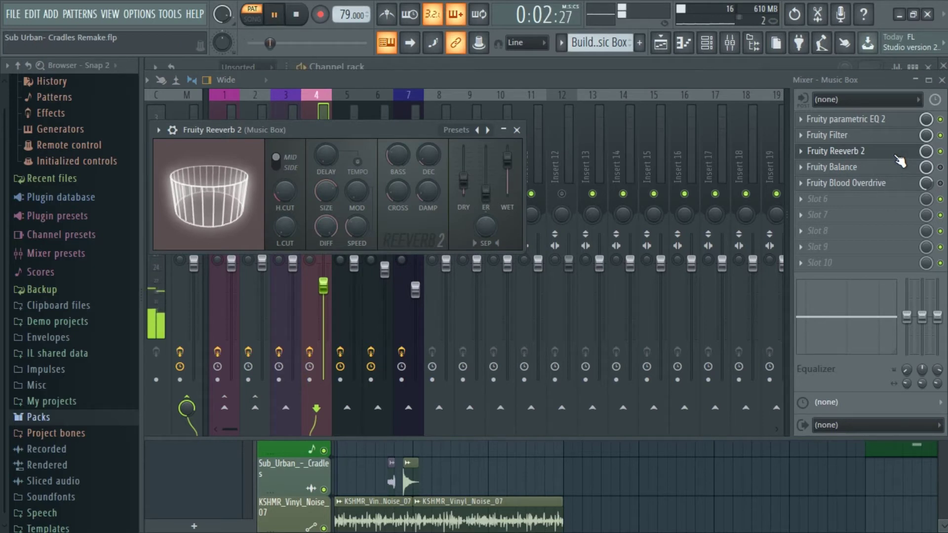
pyautogui.press('space')
pyautogui.click(896, 156)
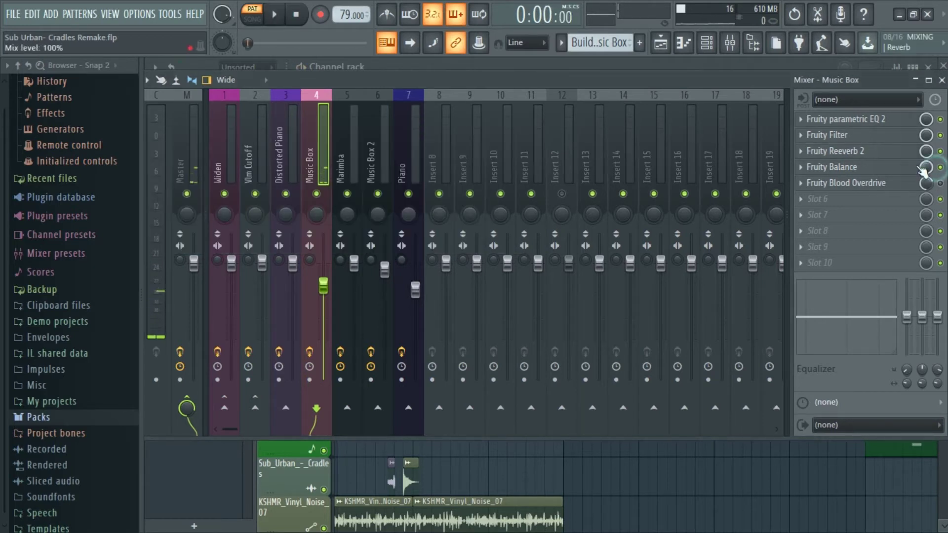
# Enable Fruity Balance and Fruity Blood Overdrive on the Music Box mixer track, viewing their settings and auditioning the result
pyautogui.click(889, 168)
pyautogui.click(890, 168)
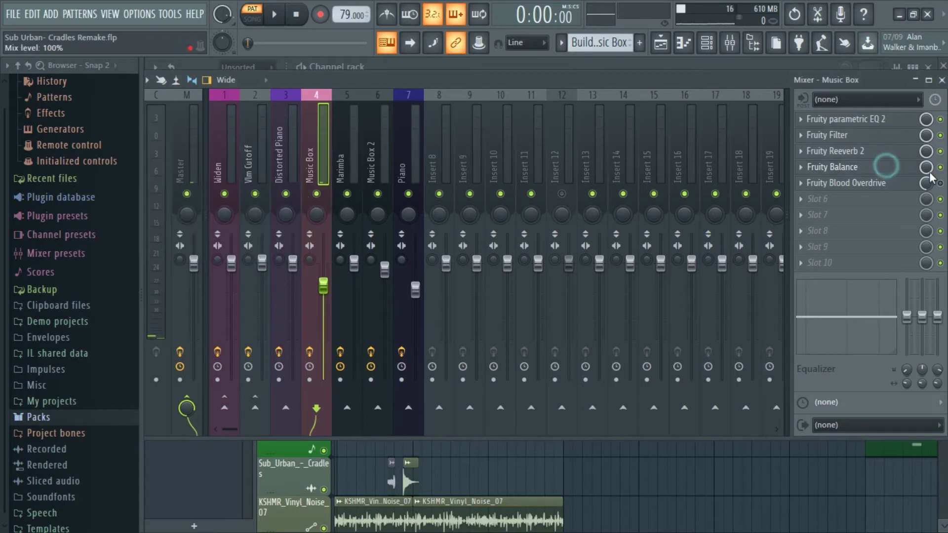
pyautogui.press('space')
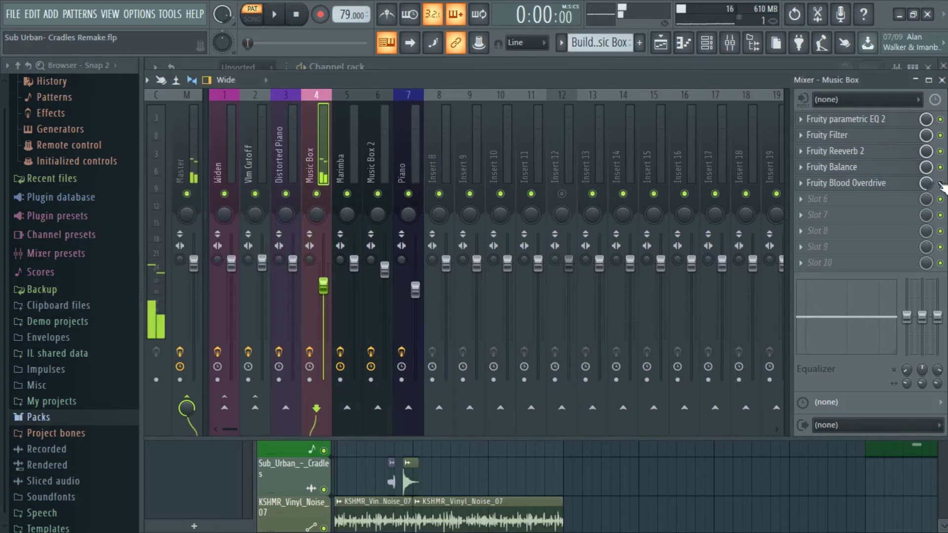
pyautogui.click(877, 182)
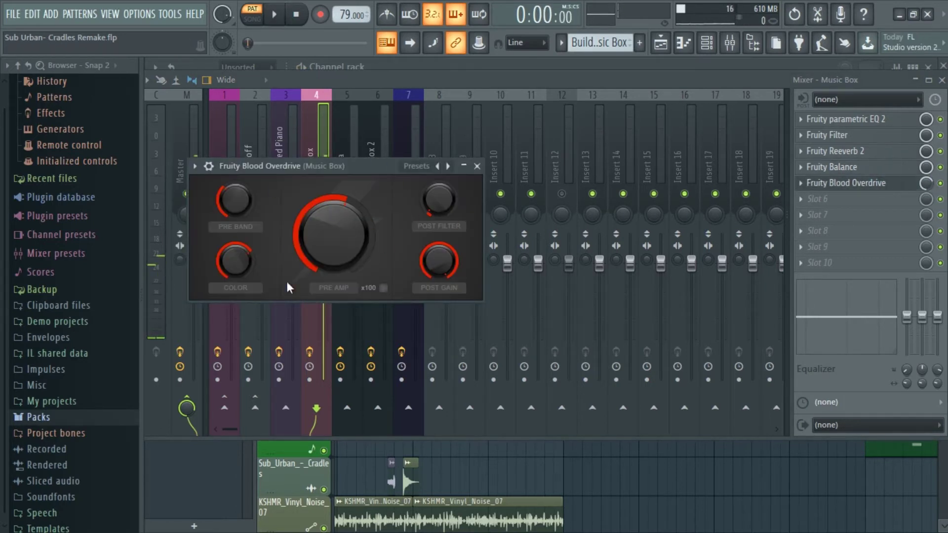
pyautogui.press('space')
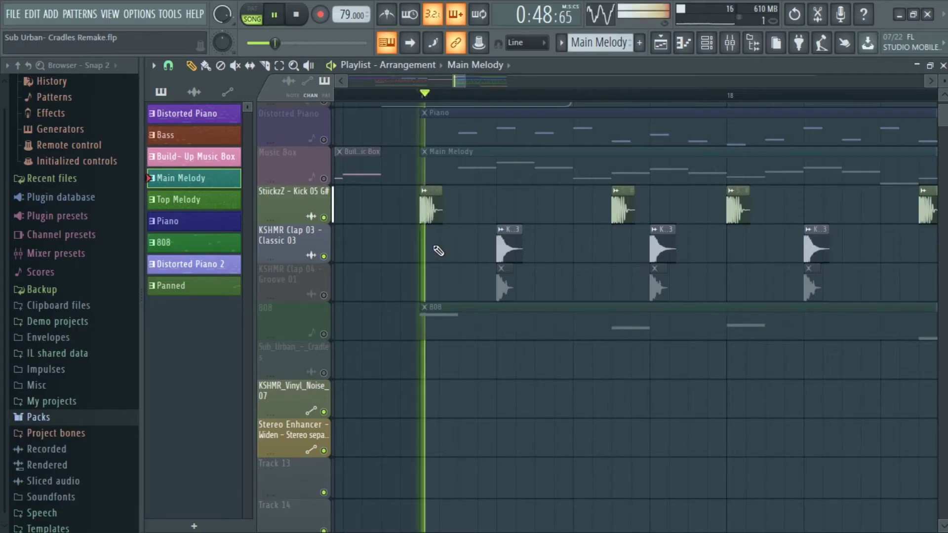
# Audition the KSHMR Clap 04 - Groove 01 track from the first clap after bar 17, with Clap 03 muted
pyautogui.click(497, 95)
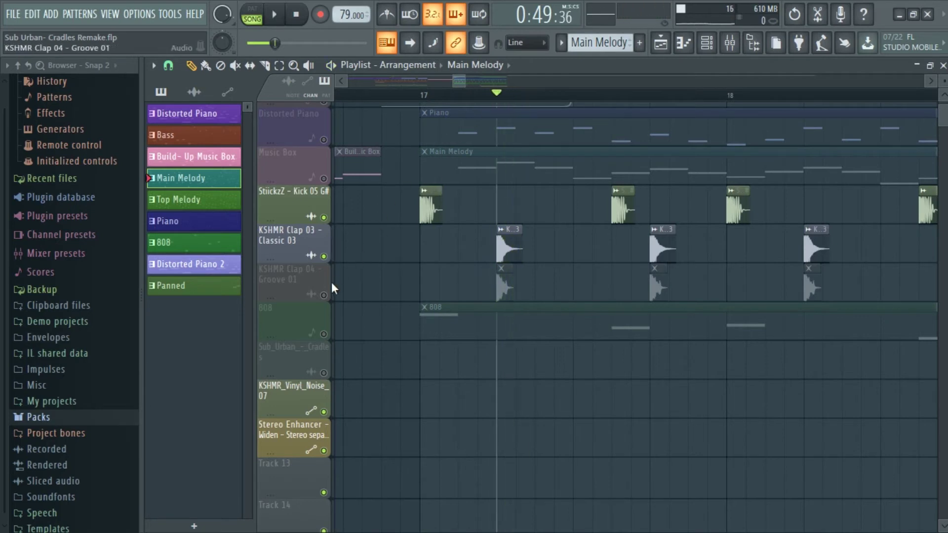
pyautogui.click(324, 295)
pyautogui.click(324, 256)
pyautogui.press('space')
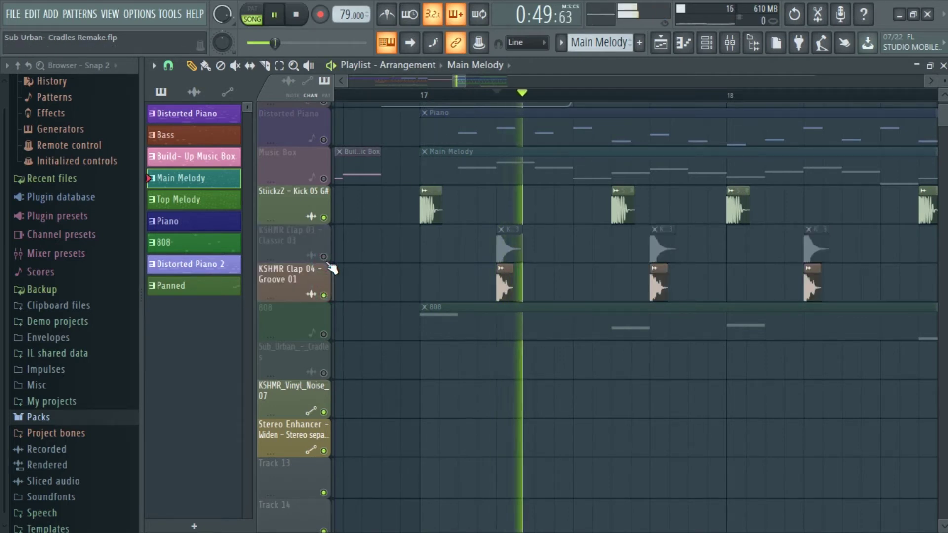
pyautogui.press('space')
# Unmute the KSHMR Clap 03 - Classic 03 track and play both clap layers together
pyautogui.click(323, 256)
pyautogui.press('space')
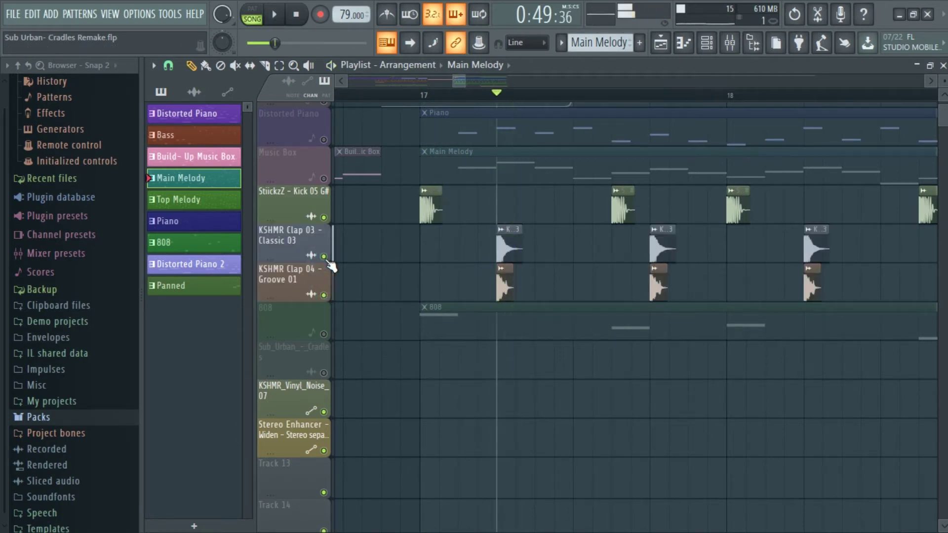
pyautogui.press('space')
# Unmute the 808 track with the playhead at bar 17, and examine its pattern's notes and the FLEX 808 Boosted preset
pyautogui.click(324, 334)
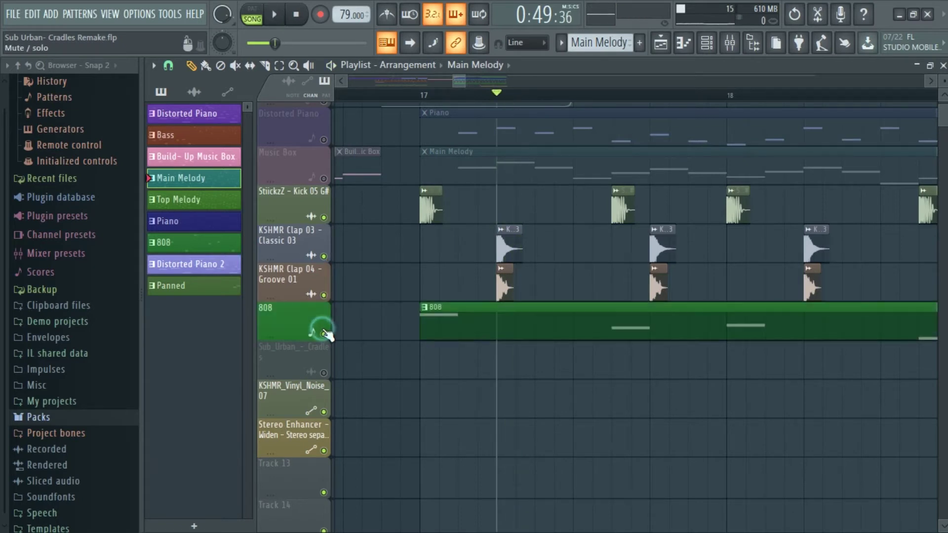
pyautogui.click(421, 100)
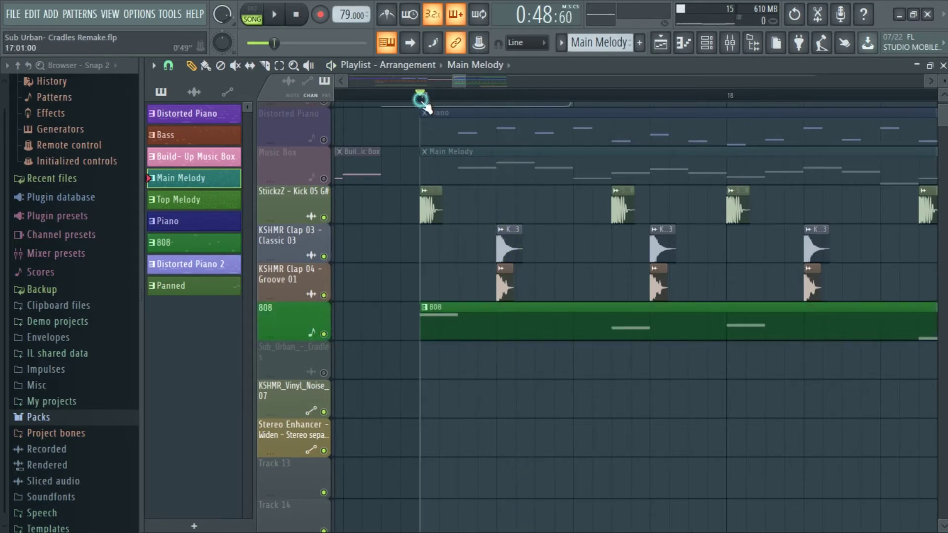
pyautogui.doubleClick(477, 315)
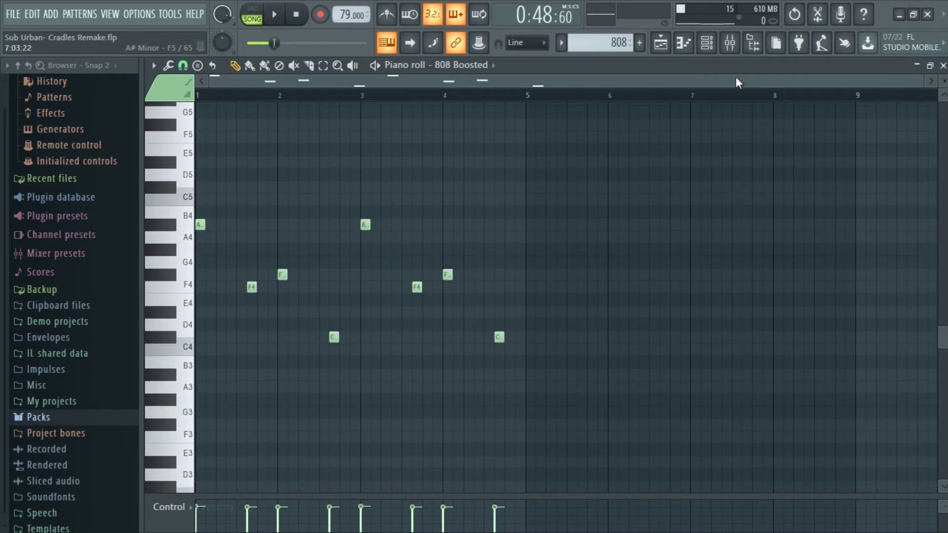
pyautogui.click(707, 43)
pyautogui.click(259, 126)
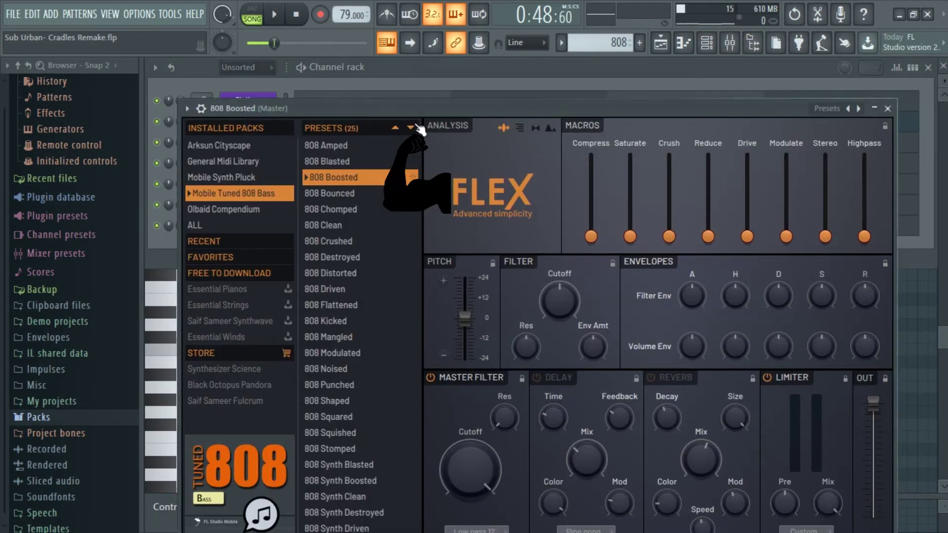
# Return to the playlist and play the kick, both clap layers and the 808 together from bar 17
pyautogui.click(888, 108)
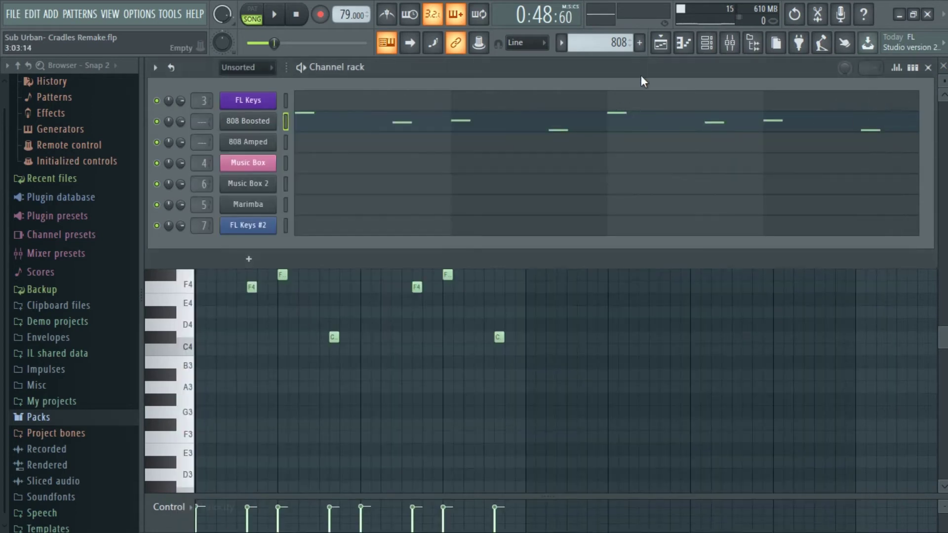
pyautogui.click(706, 43)
pyautogui.click(660, 44)
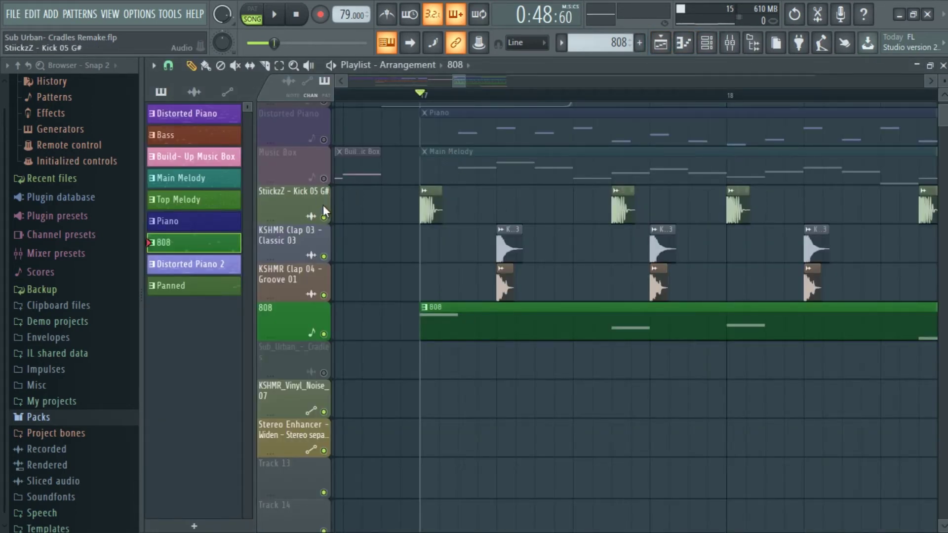
pyautogui.press('space')
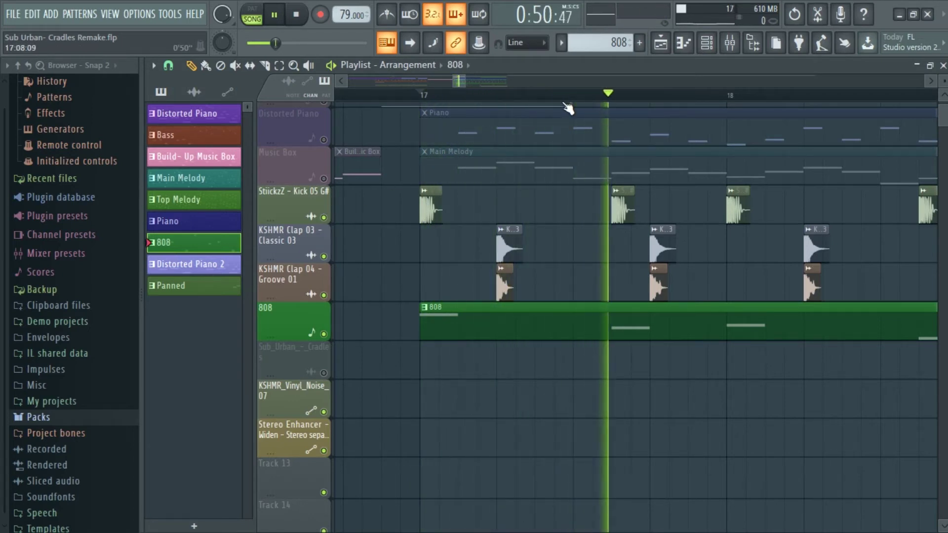
pyautogui.scroll(-3, 568, 108)
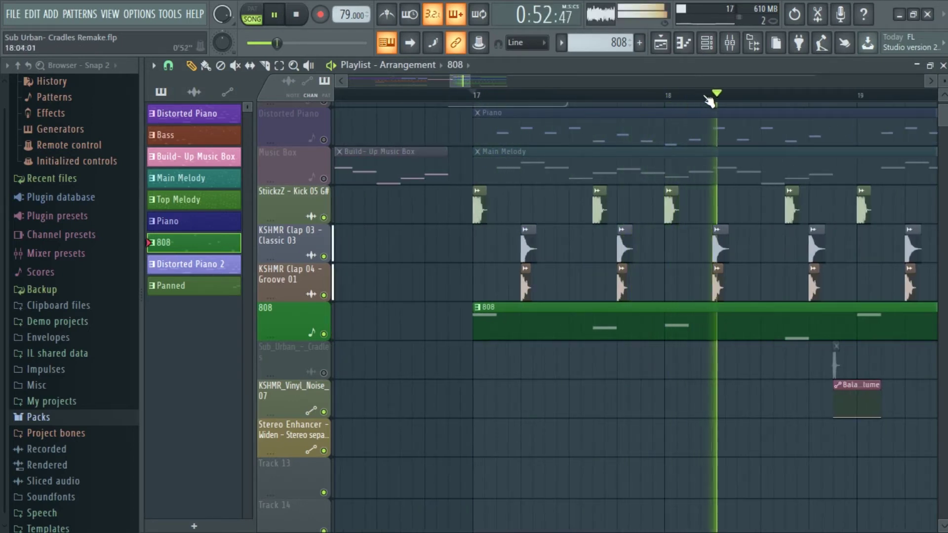
pyautogui.scroll(-1, 709, 102)
pyautogui.press('space')
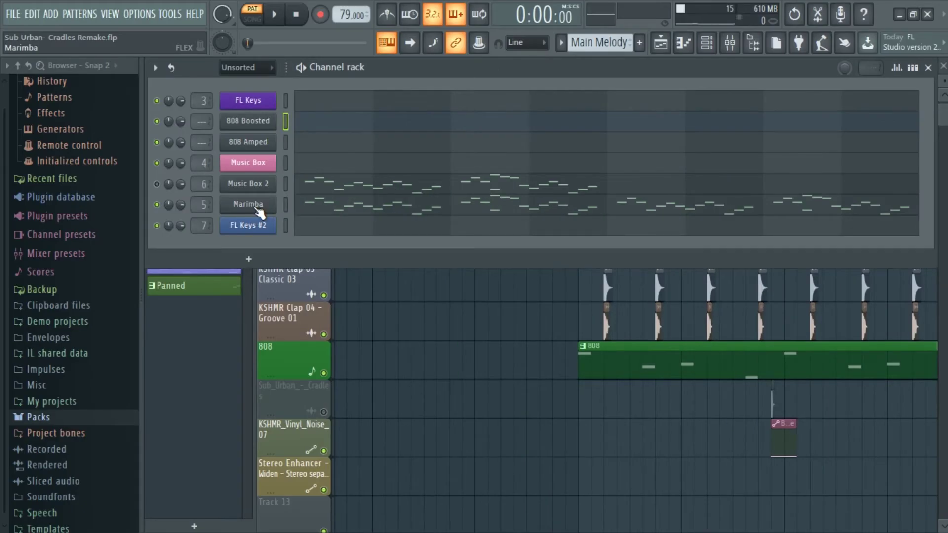
# Examine the FLEX Marimba preset from the General Midi Library used in the Main Melody pattern
pyautogui.click(256, 207)
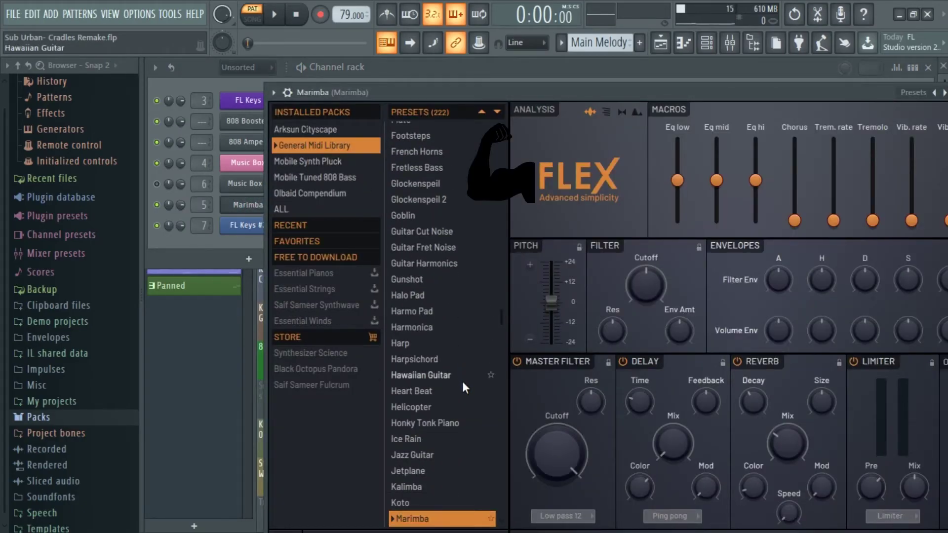
pyautogui.scroll(-3, 463, 381)
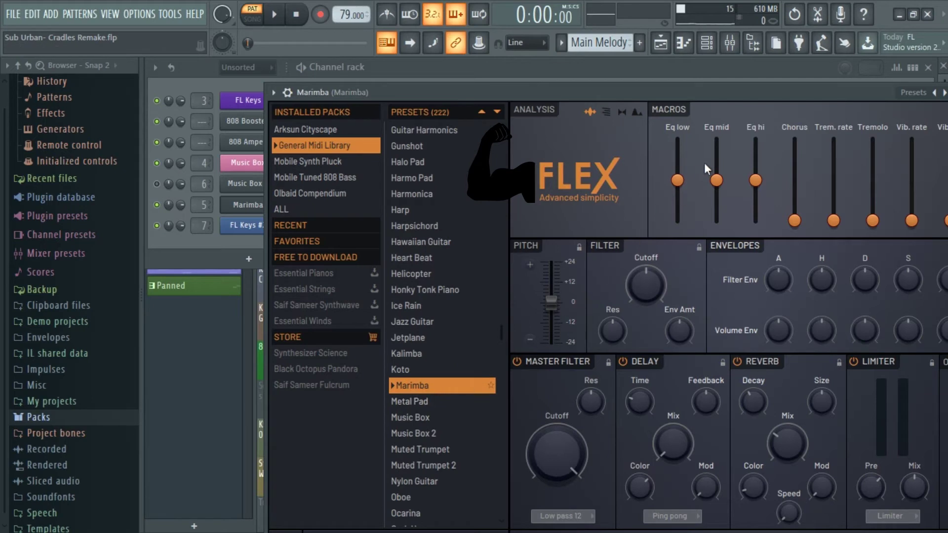
pyautogui.moveTo(858, 88); pyautogui.dragTo(825, 90)
pyautogui.click(943, 94)
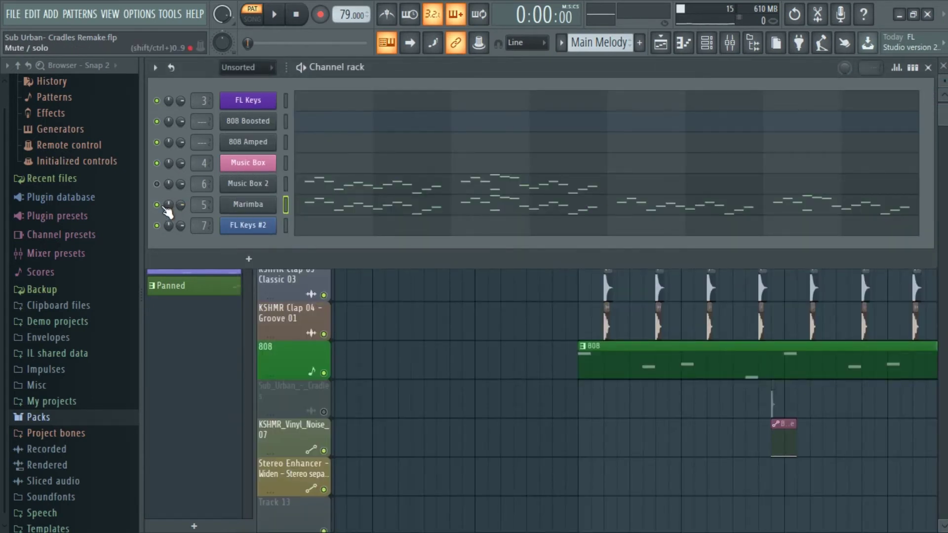
# Audition the Marimba notes of the Main Melody pattern in the piano roll, with Music Box 2 muted
pyautogui.click(309, 208)
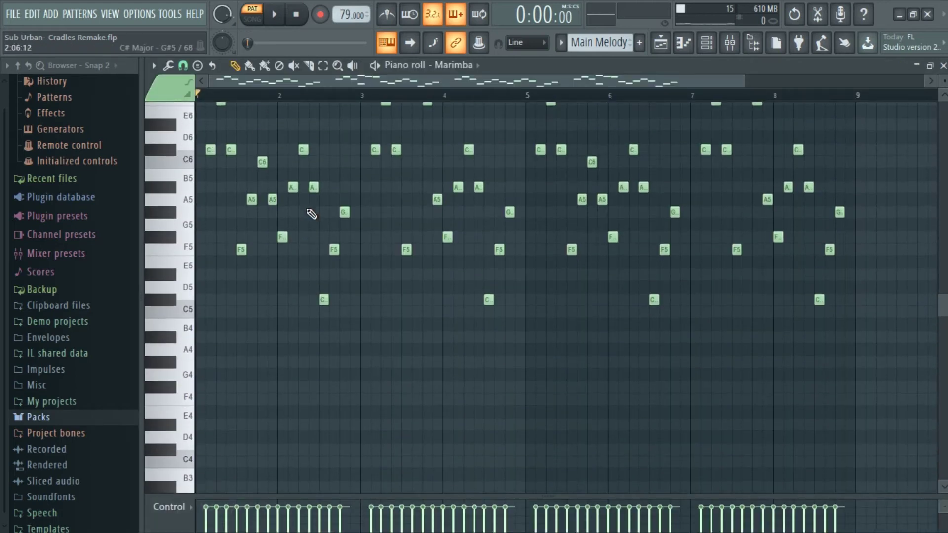
pyautogui.press('space')
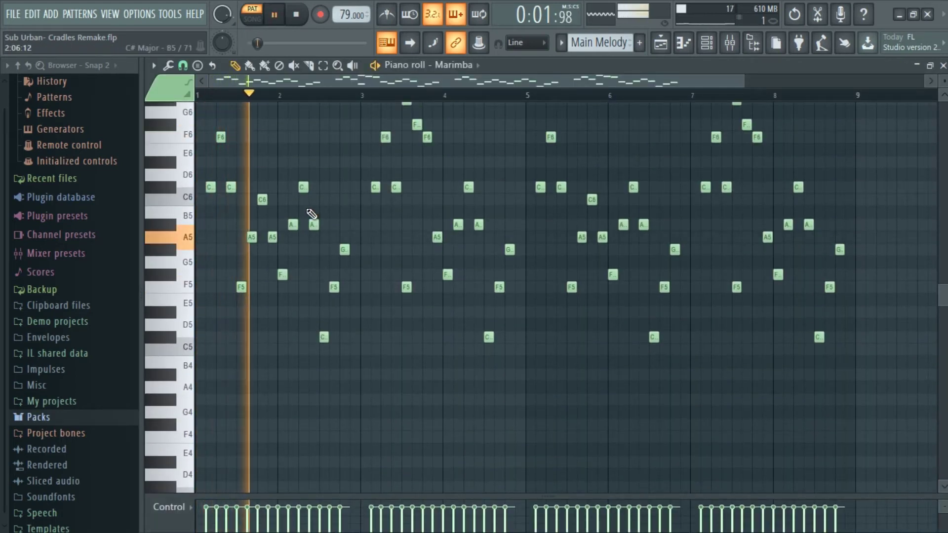
pyautogui.scroll(2, 311, 215)
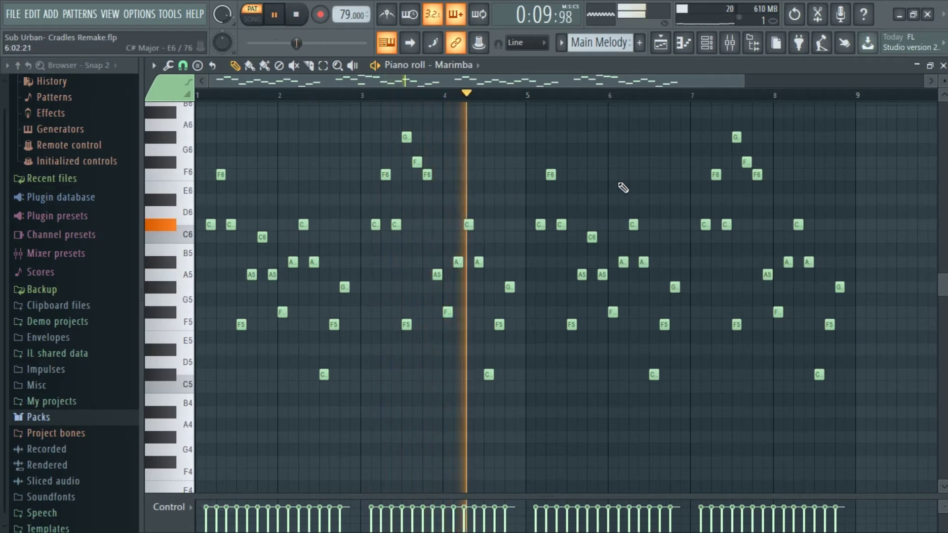
pyautogui.press('space')
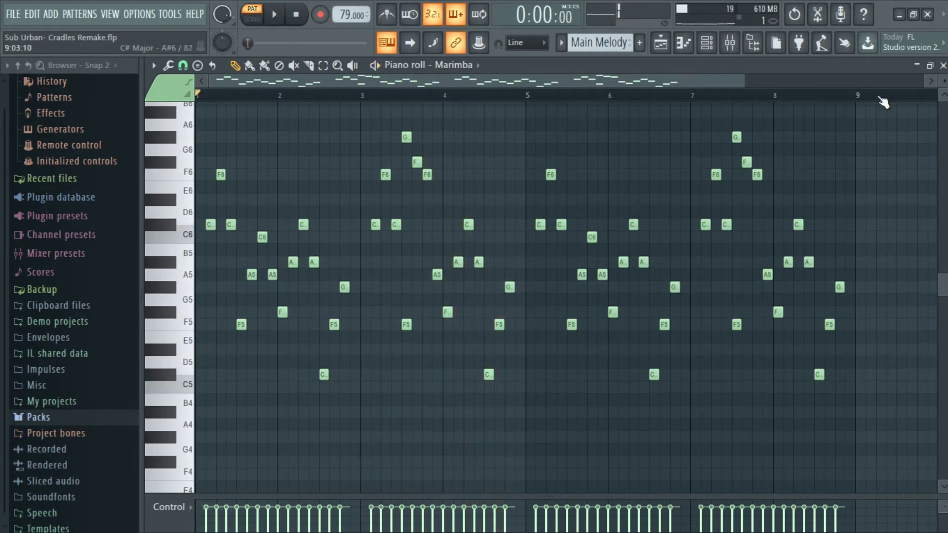
pyautogui.click(943, 66)
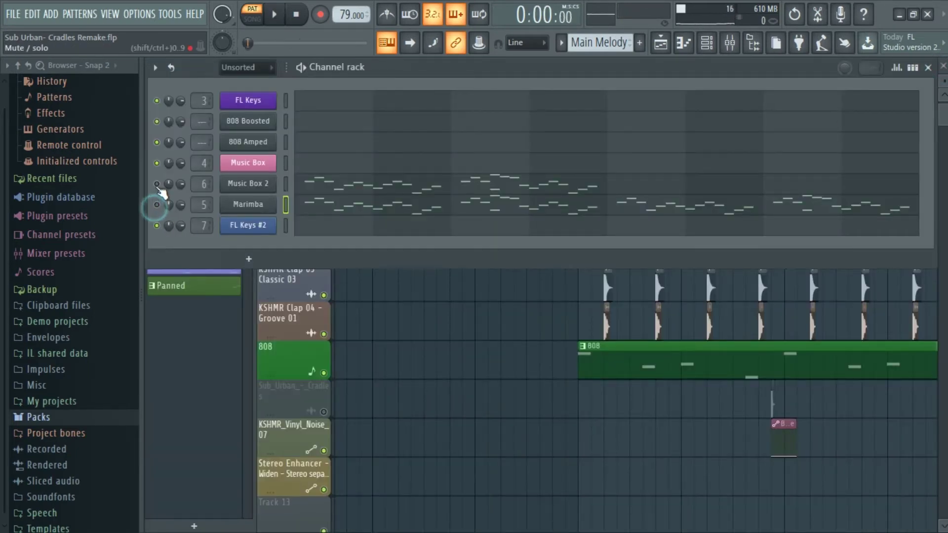
# Examine Music Box 2's FLEX preset, and audition its Main Melody notes alone and layered with the Marimba
pyautogui.click(241, 189)
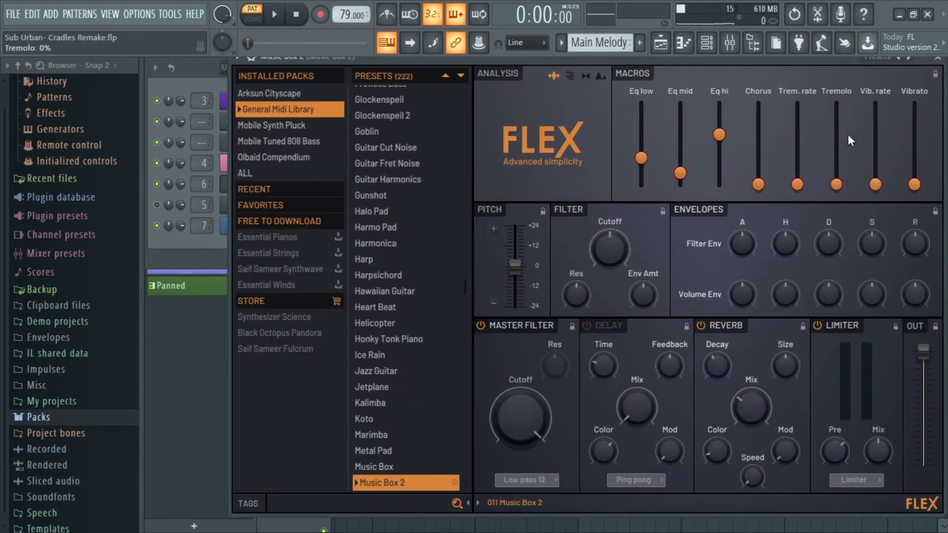
pyautogui.click(935, 62)
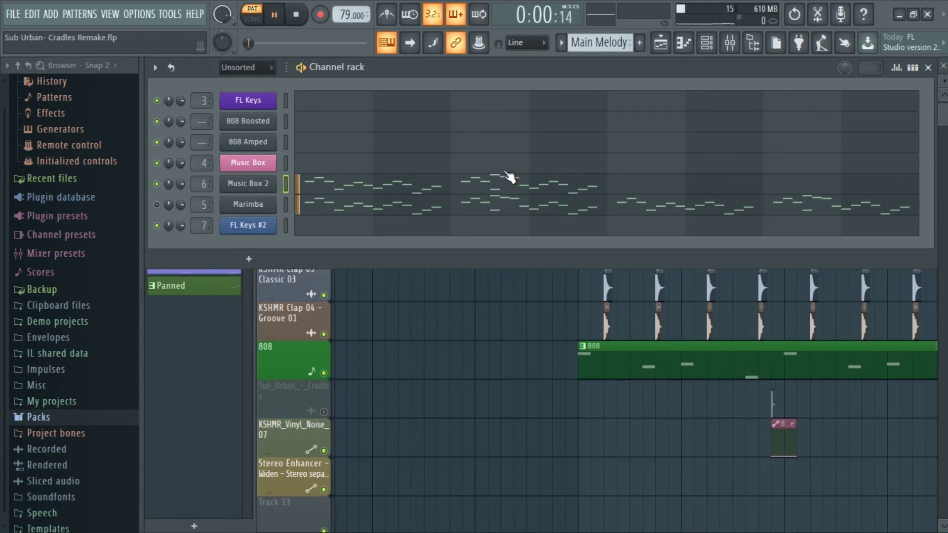
pyautogui.click(432, 194)
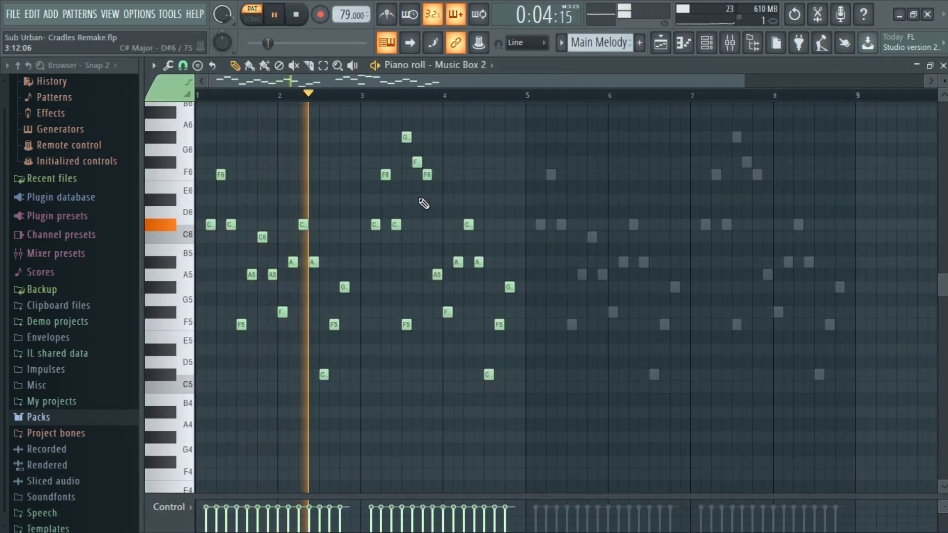
pyautogui.press('space')
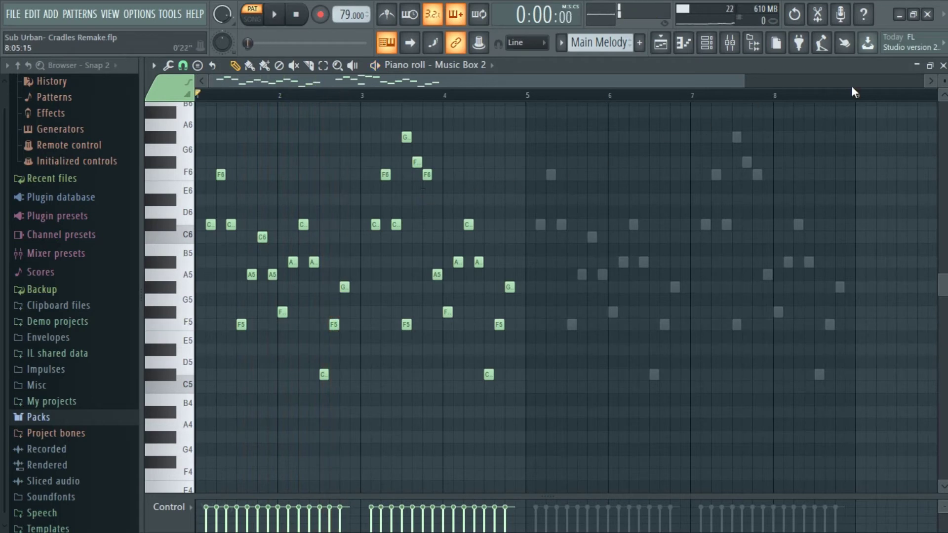
pyautogui.click(942, 65)
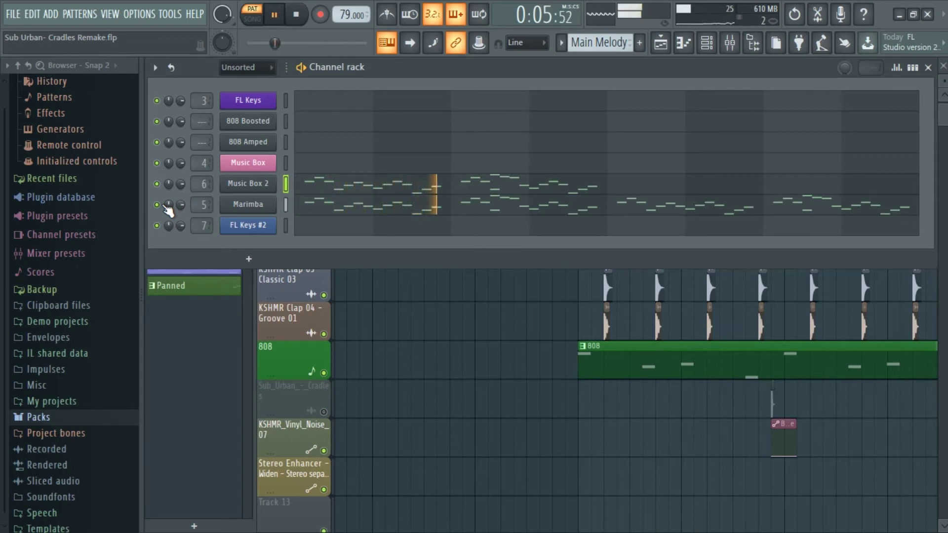
pyautogui.press('space')
# Enable Fruity Parametric EQ 2 and Soundgoodizer on the Marimba mixer track, viewing their settings and auditioning the EQ
pyautogui.click(730, 42)
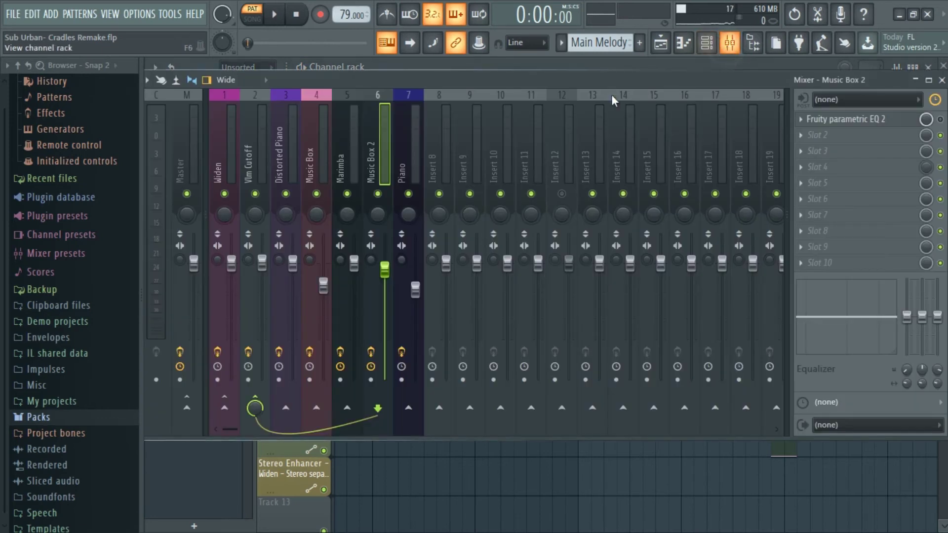
pyautogui.click(347, 149)
pyautogui.click(869, 120)
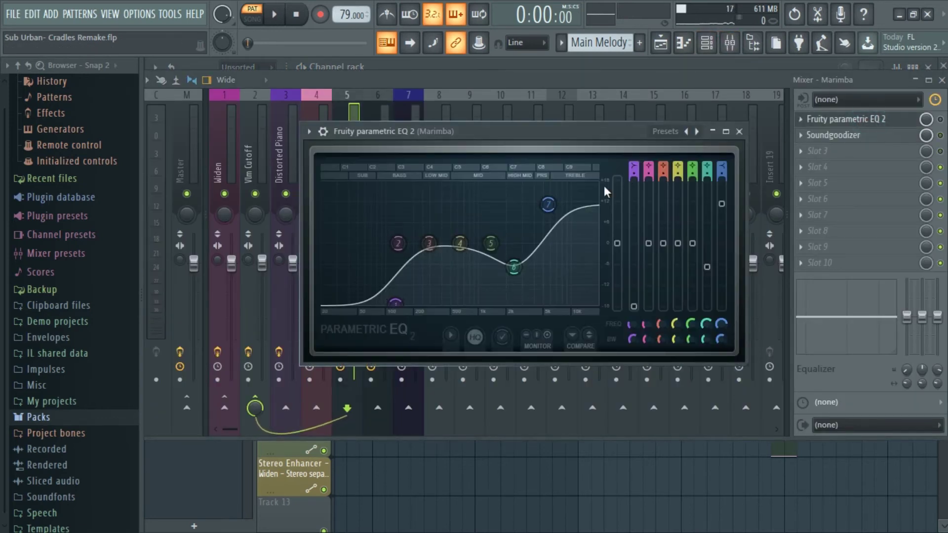
pyautogui.click(740, 133)
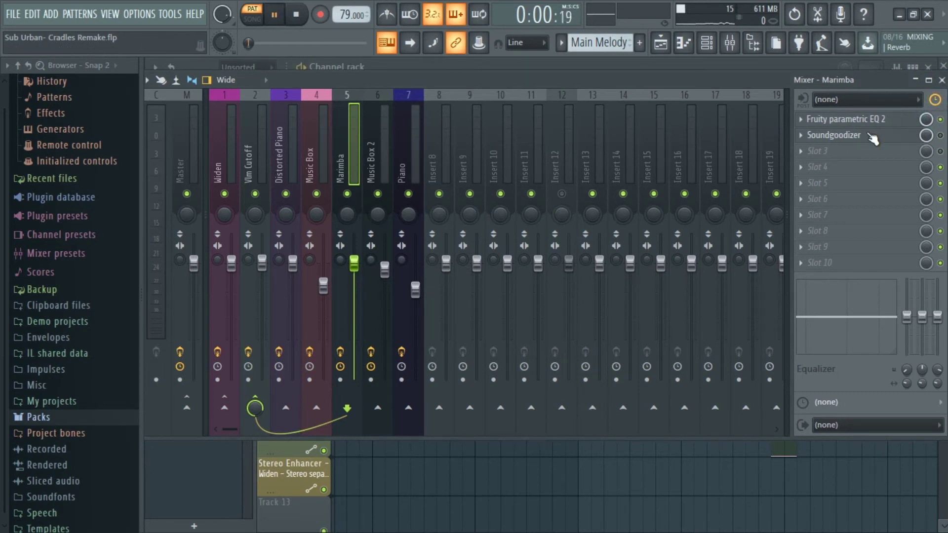
pyautogui.press('space')
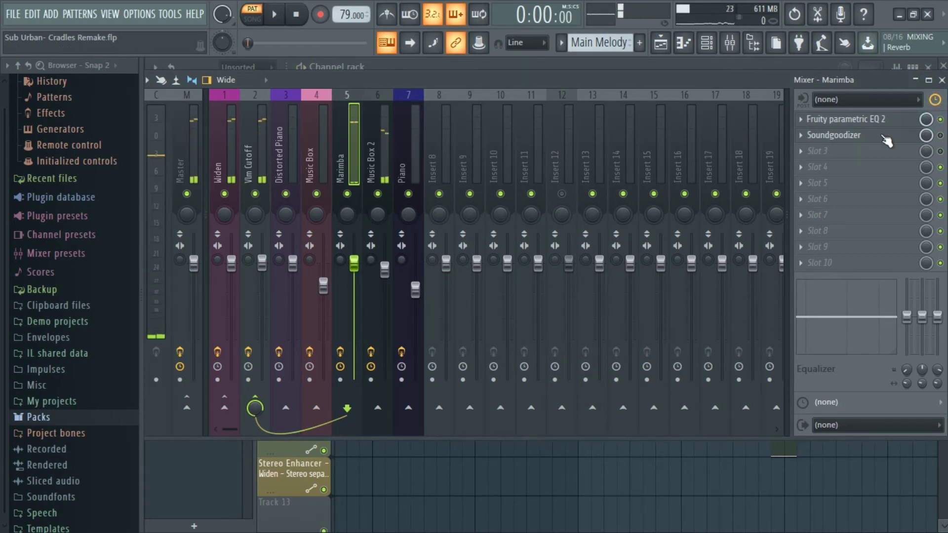
pyautogui.click(893, 134)
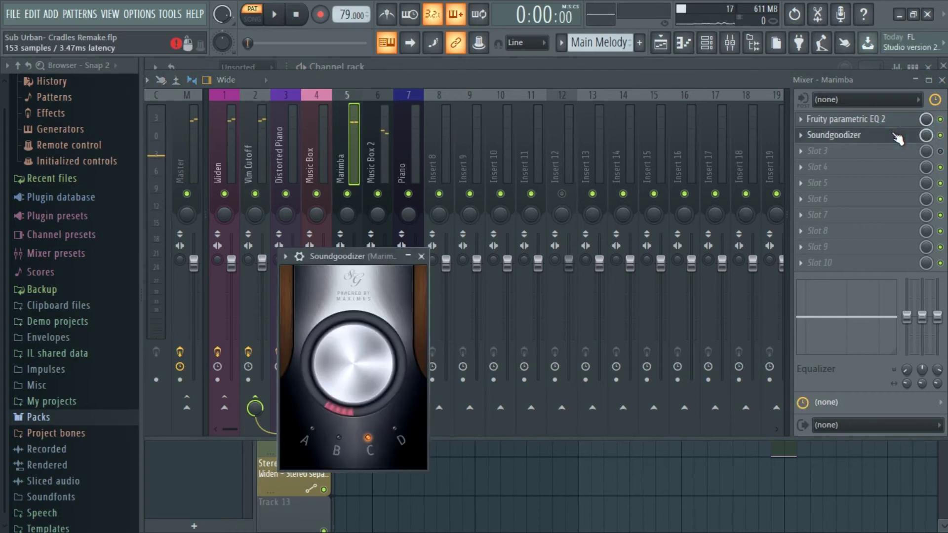
pyautogui.click(892, 132)
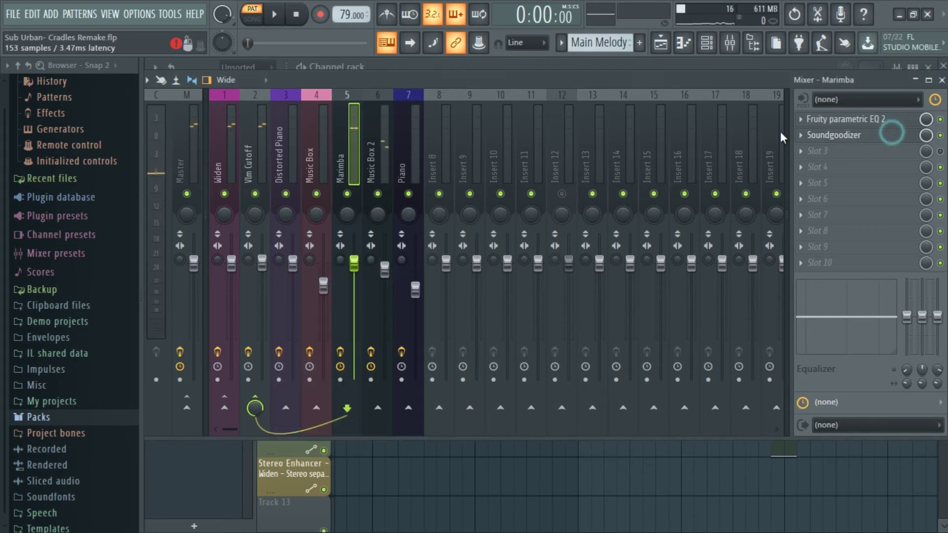
# Enable Fruity Parametric EQ 2 on the Music Box 2 mixer track, viewing its curve and playing both Main Melody layers
pyautogui.click(383, 148)
pyautogui.click(879, 123)
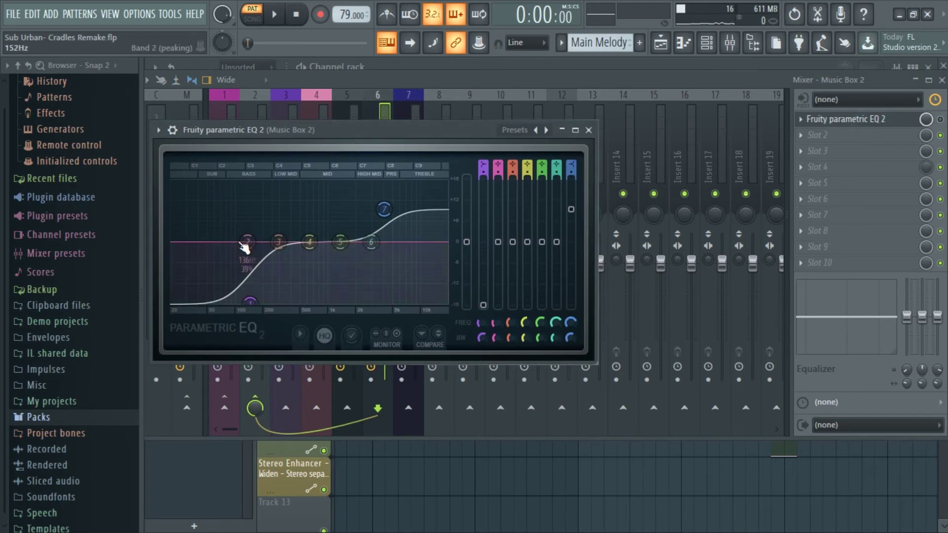
pyautogui.click(588, 130)
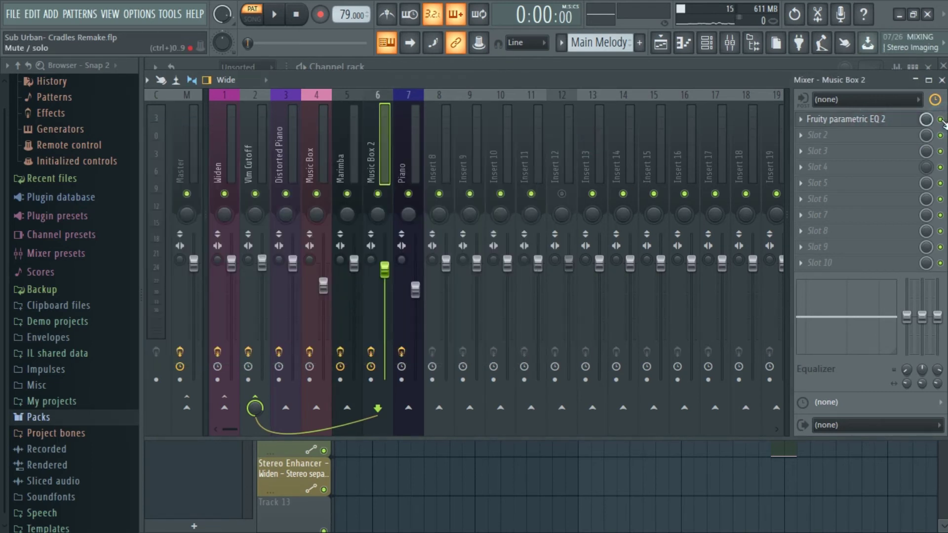
pyautogui.click(942, 80)
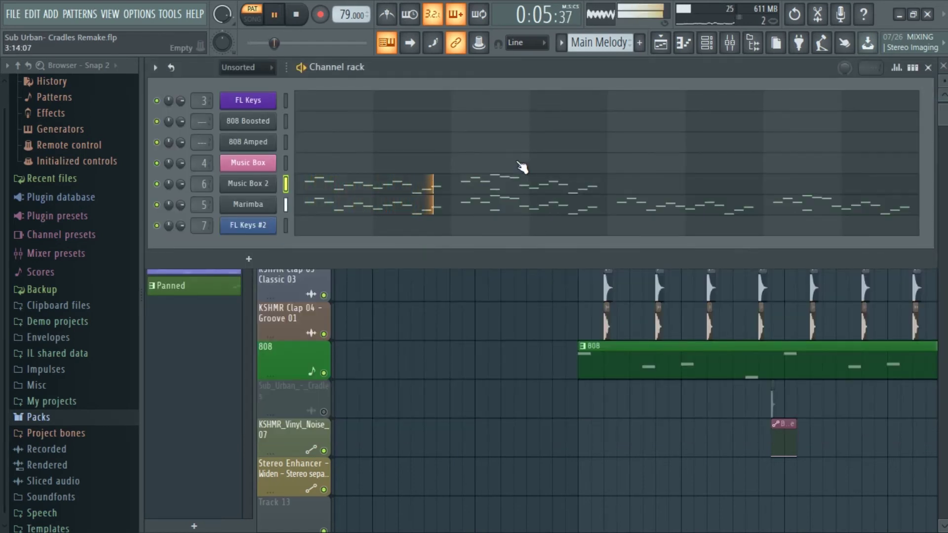
pyautogui.press('space')
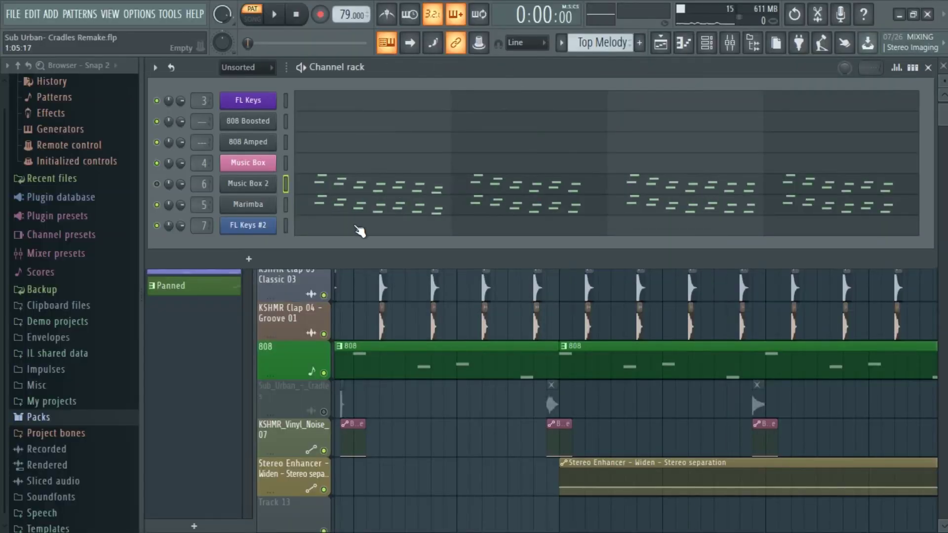
# Audition the Top Melody pattern's Marimba notes in the piano roll with Music Box 2 muted, and examine them up close
pyautogui.click(341, 212)
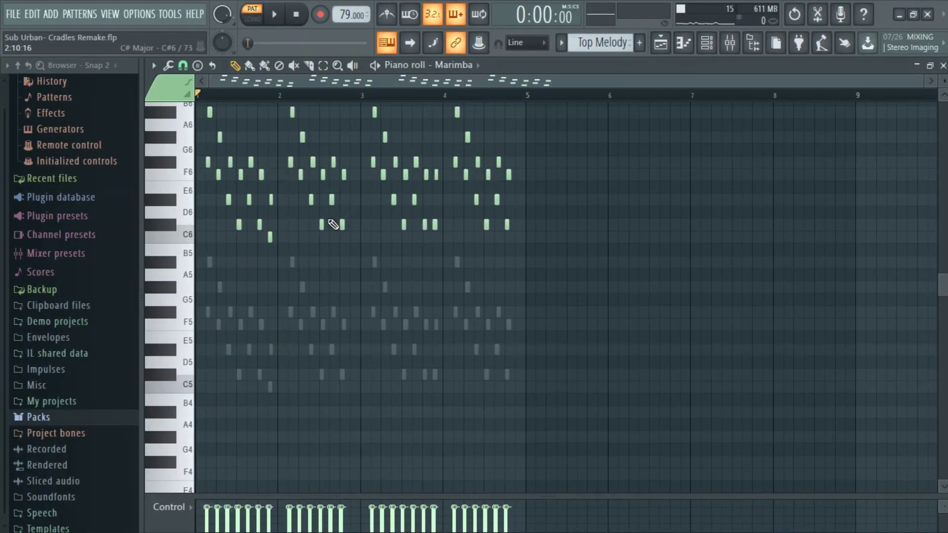
pyautogui.scroll(3, 280, 188)
pyautogui.press('space')
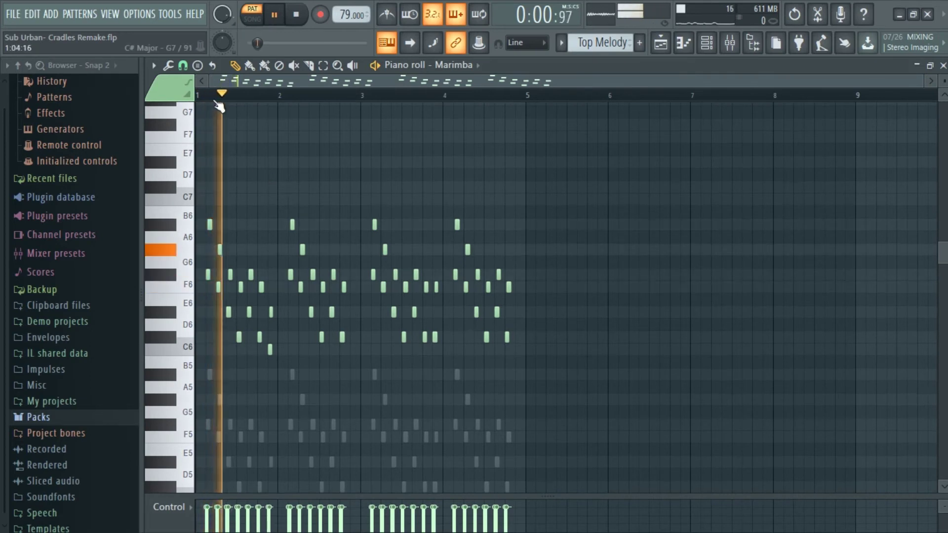
pyautogui.scroll(3, 279, 85)
pyautogui.moveTo(278, 84); pyautogui.dragTo(243, 85)
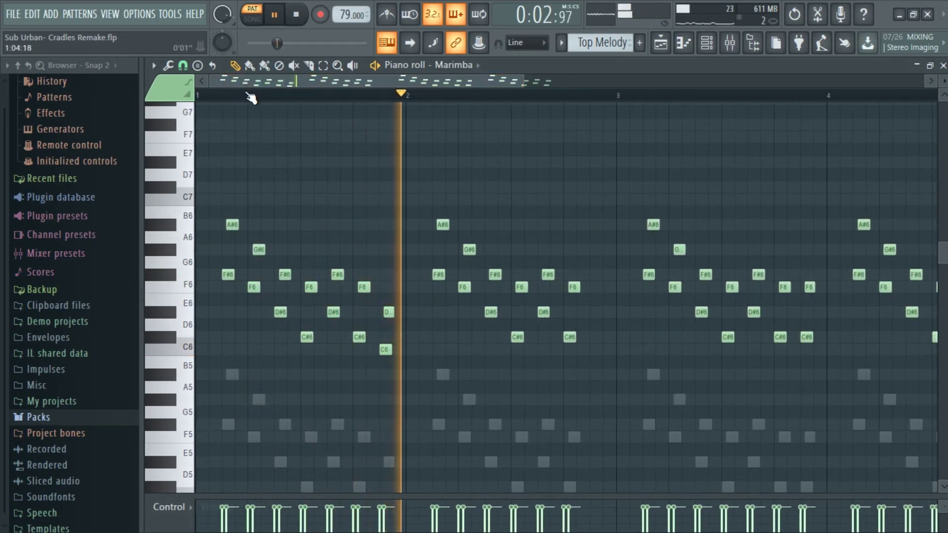
pyautogui.scroll(3, 249, 93)
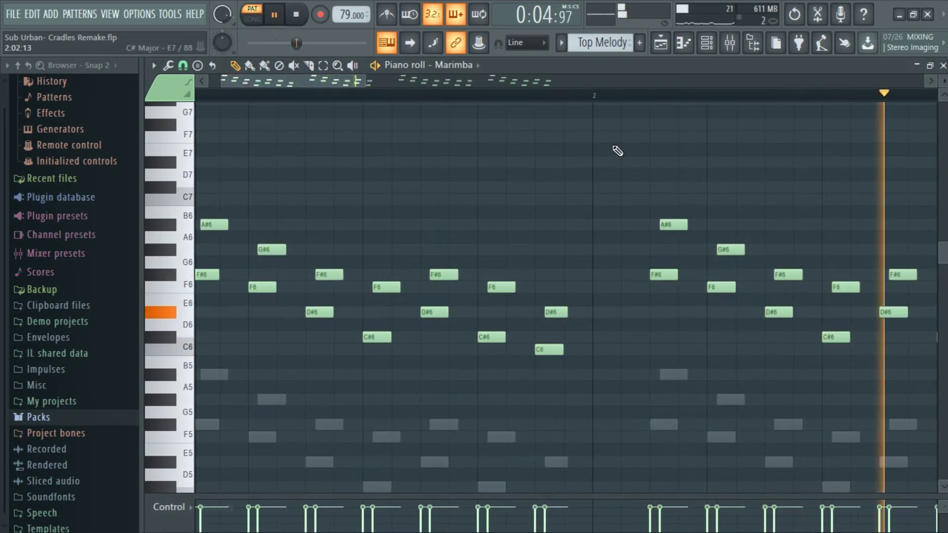
pyautogui.scroll(-1, 607, 99)
pyautogui.scroll(-1, 612, 101)
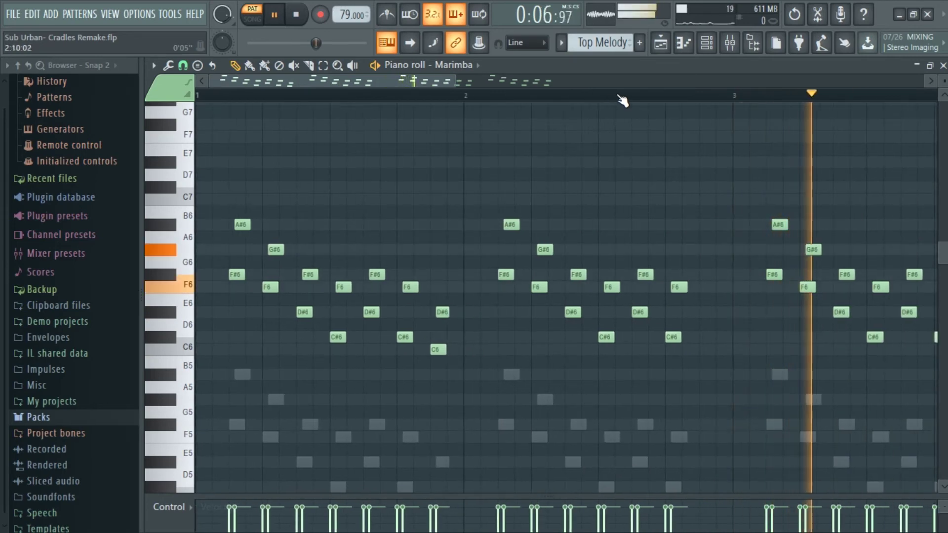
pyautogui.scroll(-1, 736, 102)
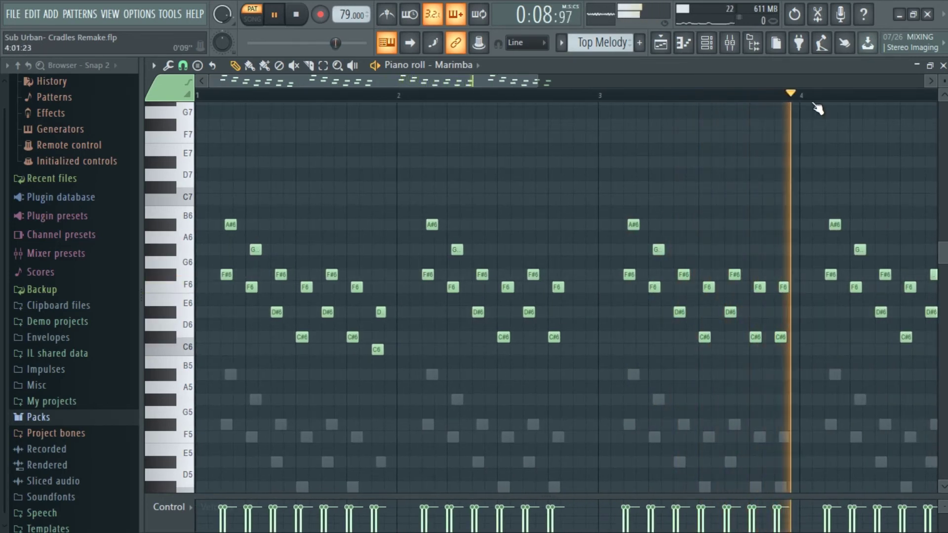
pyautogui.press('space')
pyautogui.click(943, 66)
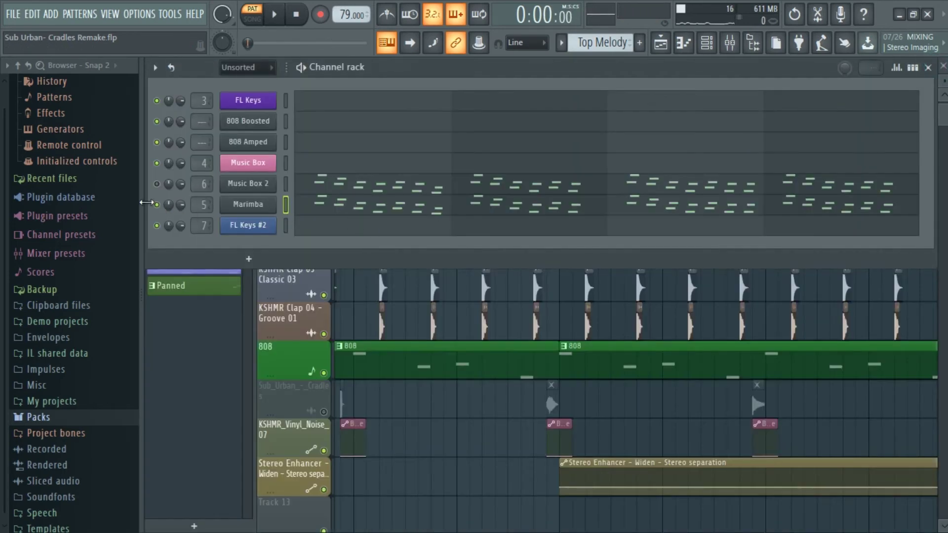
# Audition the Top Melody pattern's Music Box 2 notes in the piano roll, and play them layered with the Marimba
pyautogui.press('space')
pyautogui.click(334, 189)
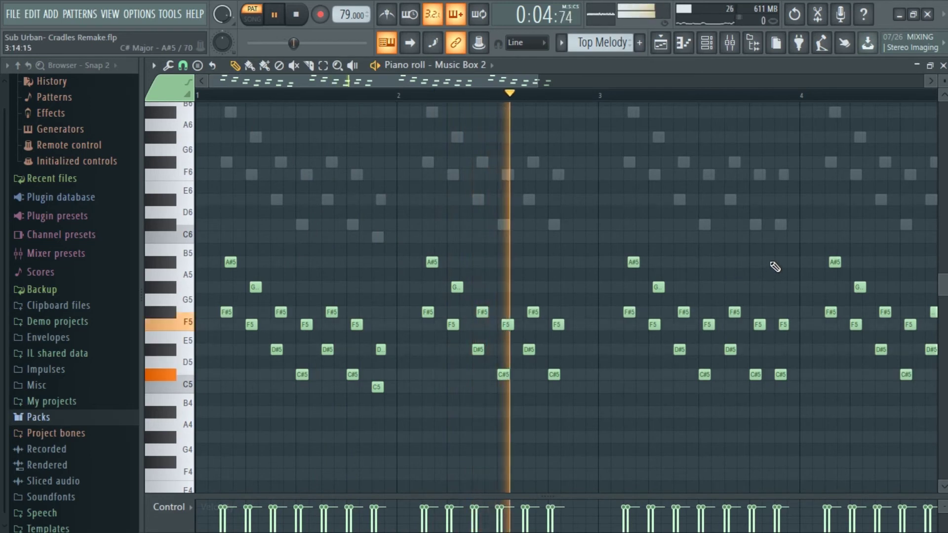
pyautogui.press('space')
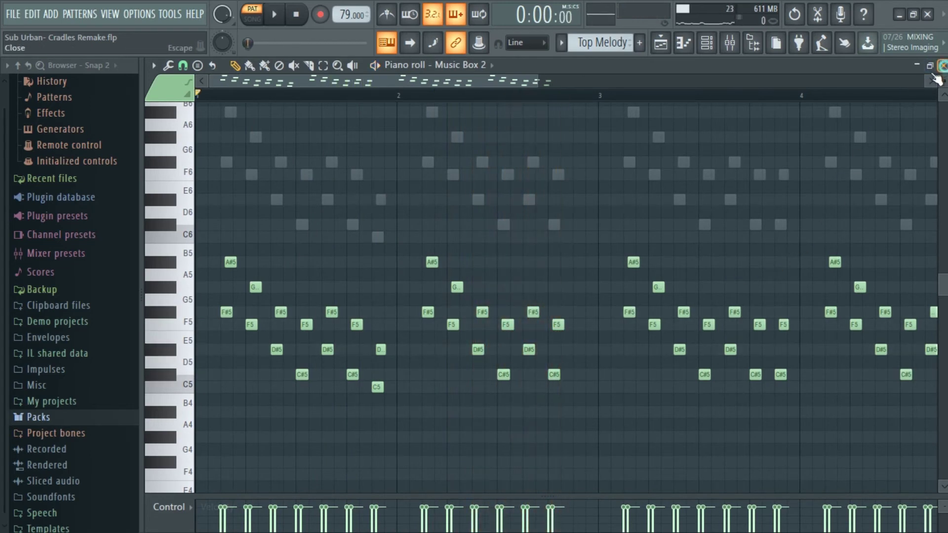
pyautogui.click(936, 78)
pyautogui.press('space')
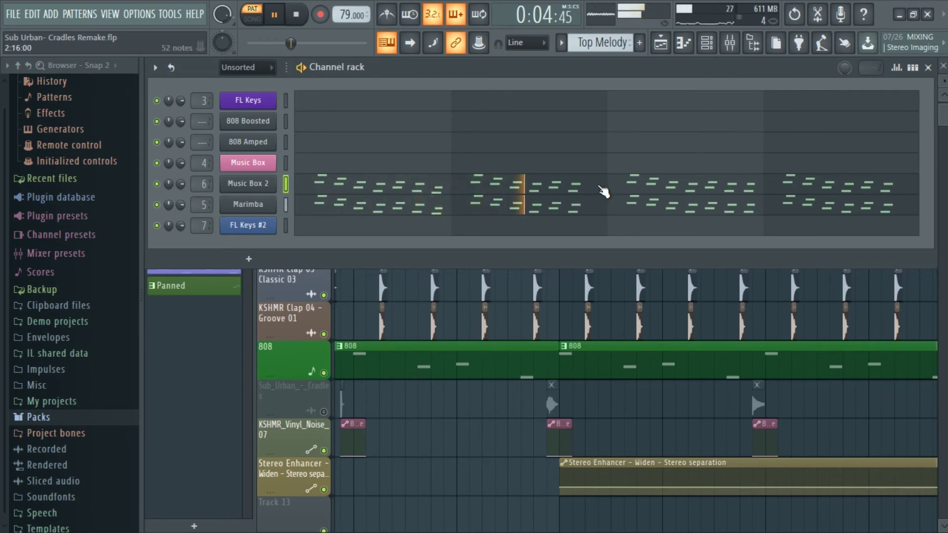
pyautogui.press('space')
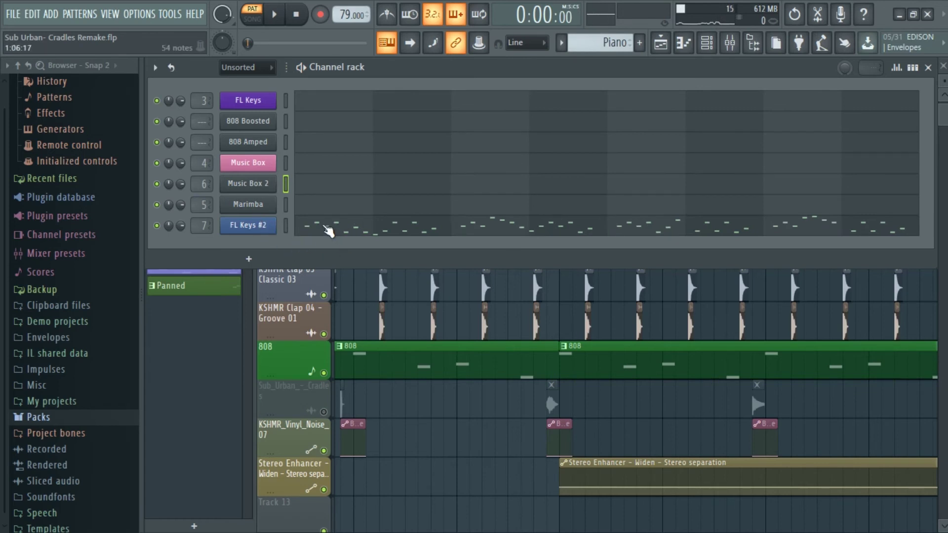
# Examine the Piano pattern's FL Keys #2 notes in the piano roll while playing the pattern
pyautogui.click(329, 231)
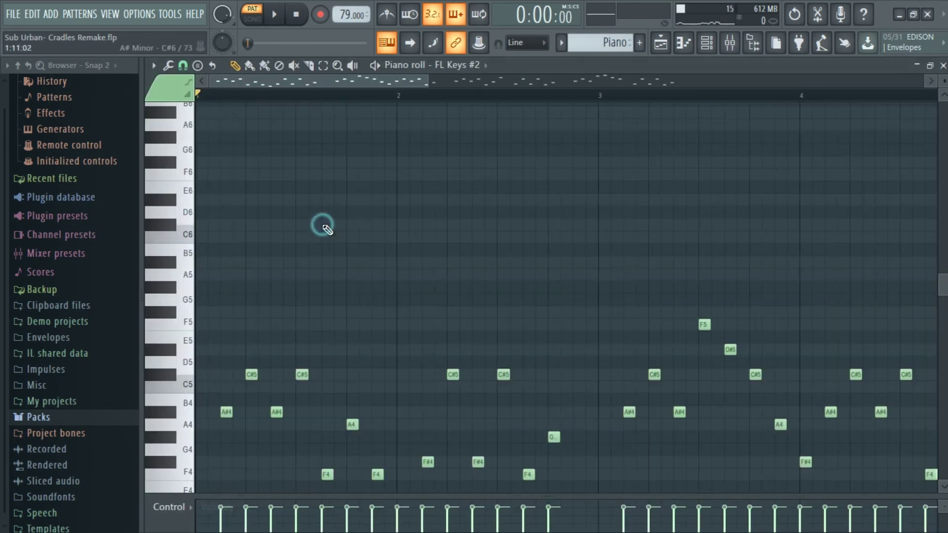
pyautogui.scroll(-5, 326, 228)
pyautogui.press('space')
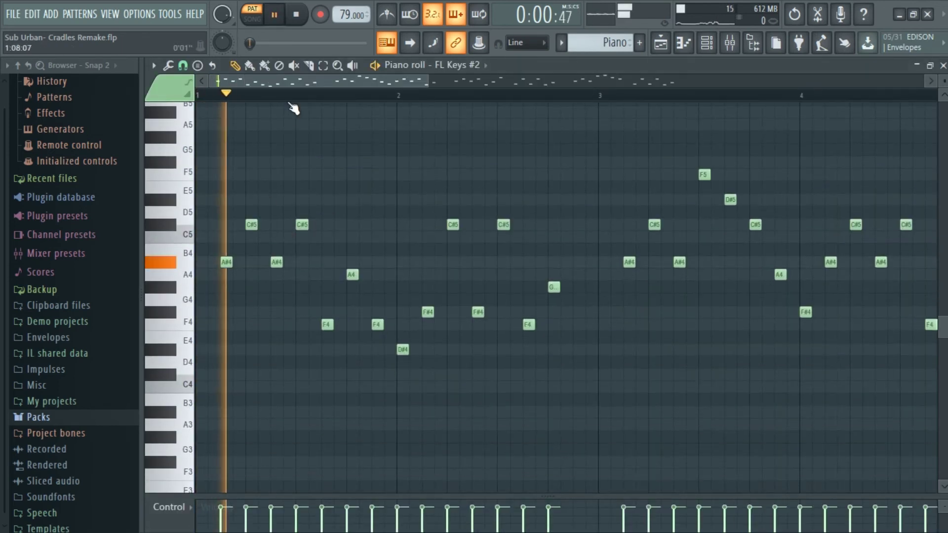
pyautogui.scroll(-2, 334, 99)
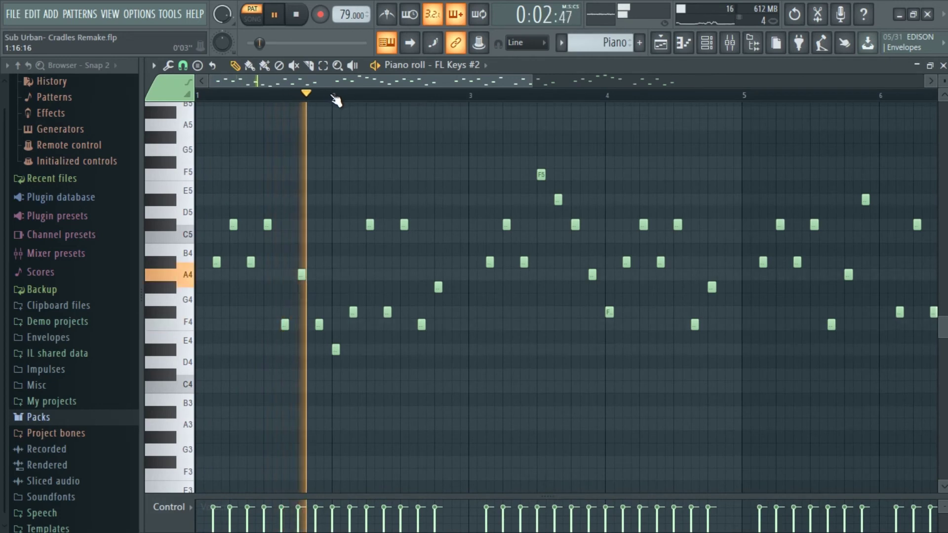
pyautogui.scroll(-3, 336, 100)
pyautogui.scroll(-1, 338, 102)
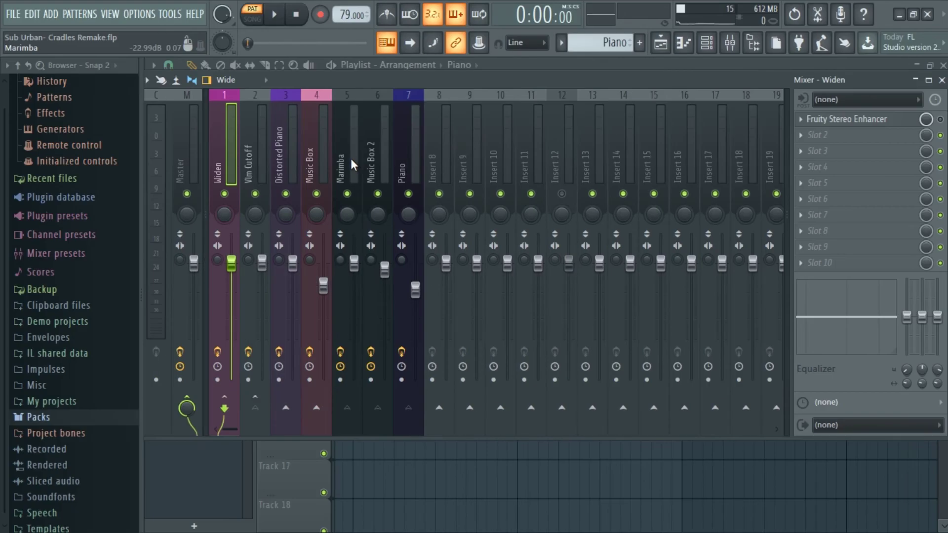
# Check the mixer routing of the Marimba, Music Box 2 and Piano tracks
pyautogui.click(350, 159)
pyautogui.click(379, 157)
pyautogui.click(408, 159)
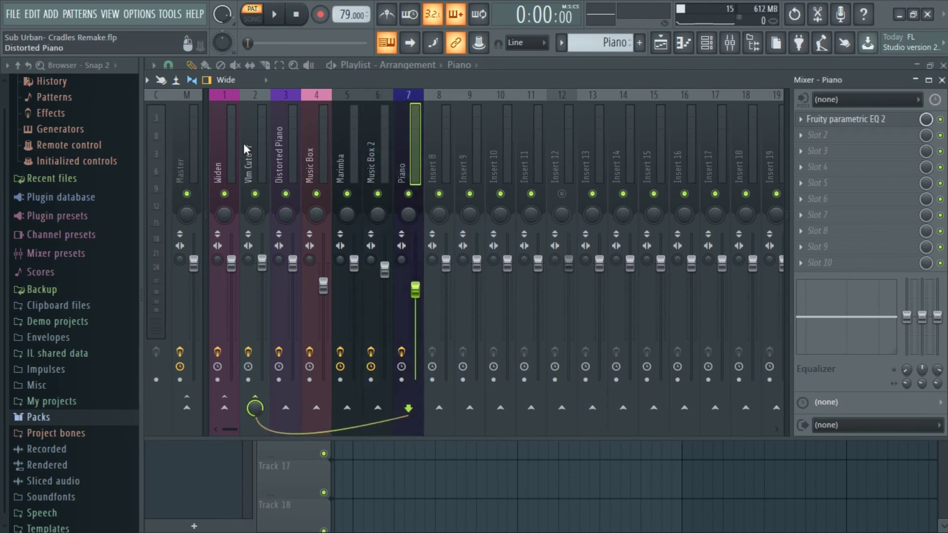
# View Fruity Stereo Enhancer on the Widen mixer track and Fruity Balance on the Vlm Cutoff track
pyautogui.click(229, 157)
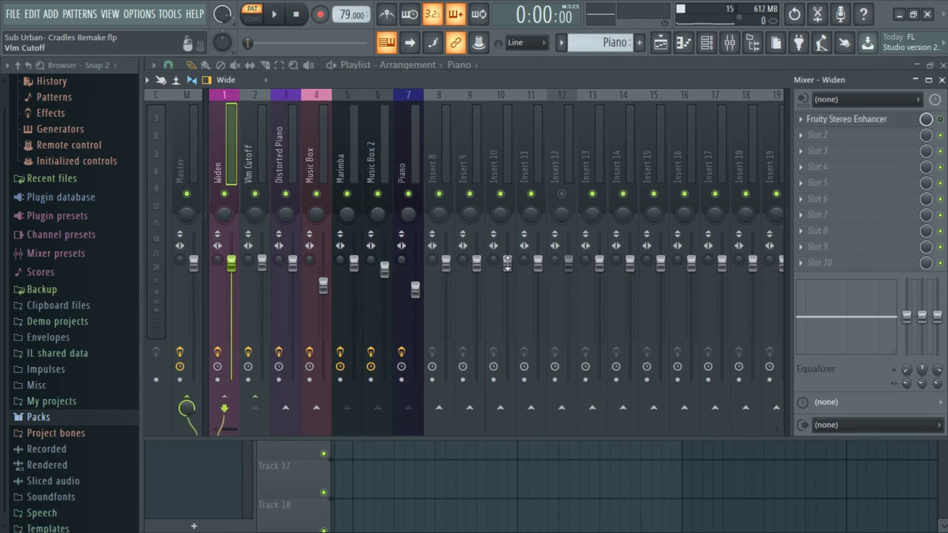
pyautogui.click(884, 120)
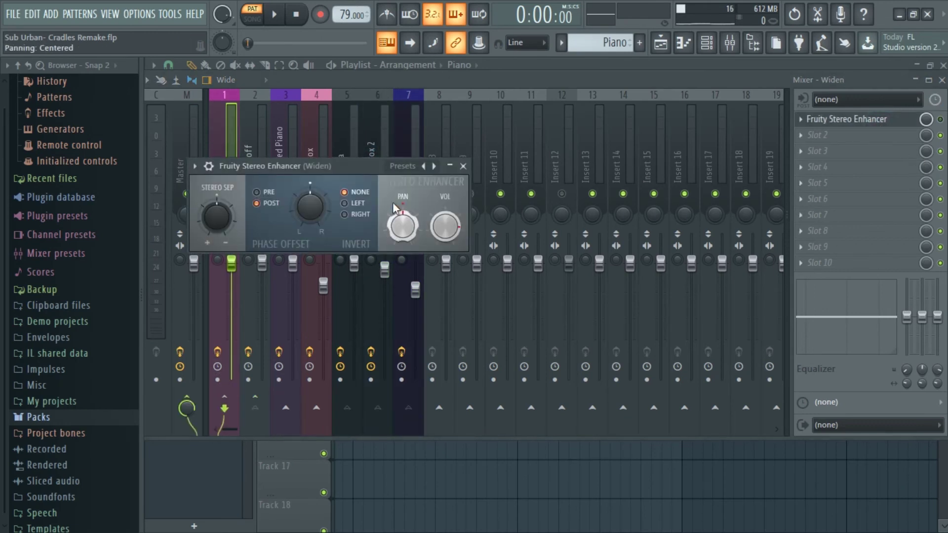
pyautogui.click(463, 167)
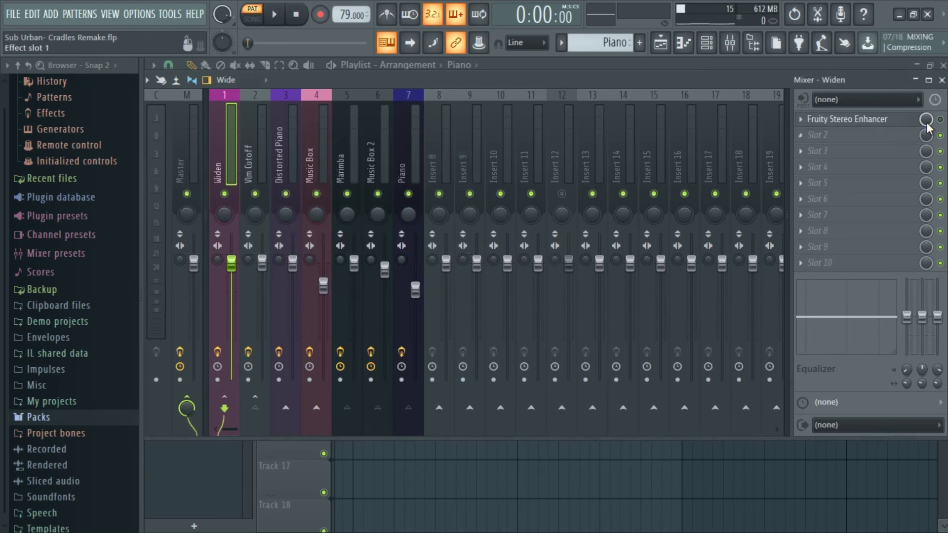
pyautogui.click(263, 144)
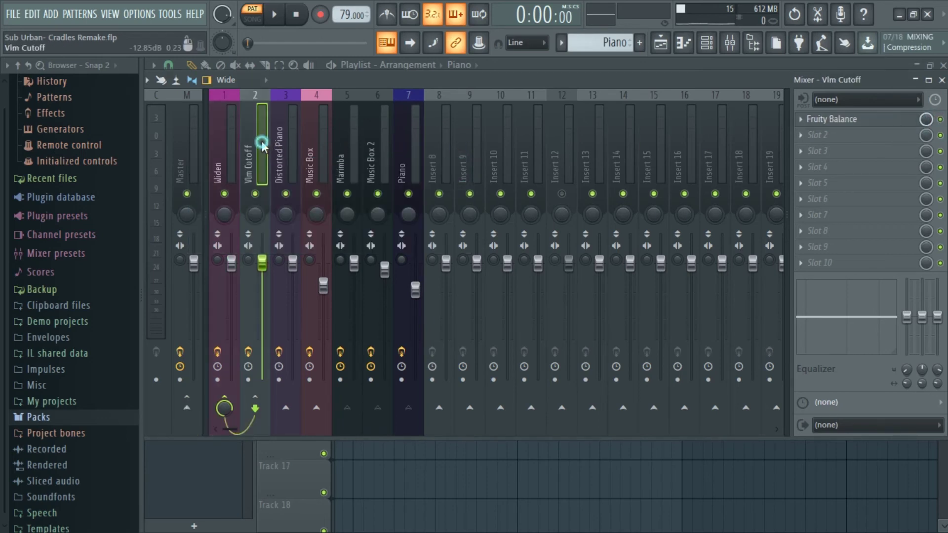
pyautogui.click(832, 120)
pyautogui.click(833, 120)
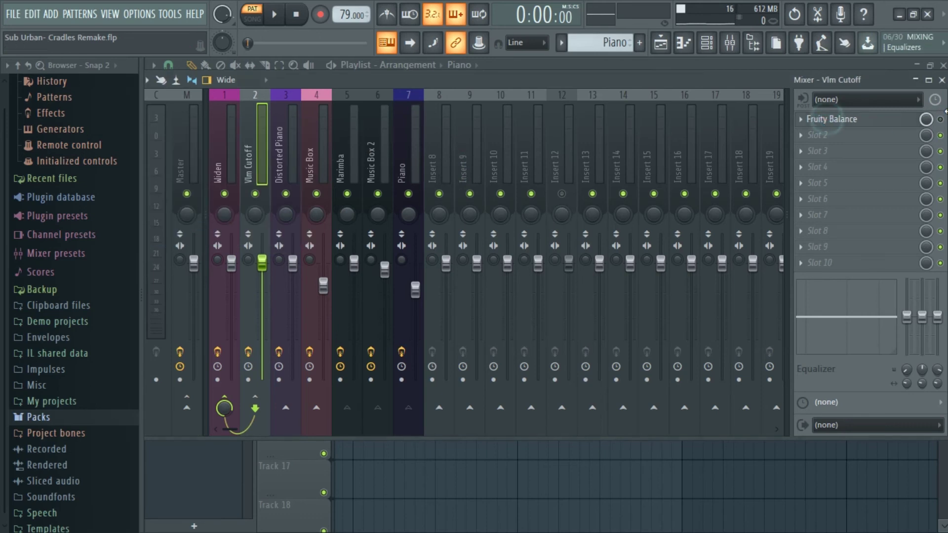
# Play the full arrangement in the playlist from the start, following its tracks through the Main Melody section at bar 17
pyautogui.click(661, 43)
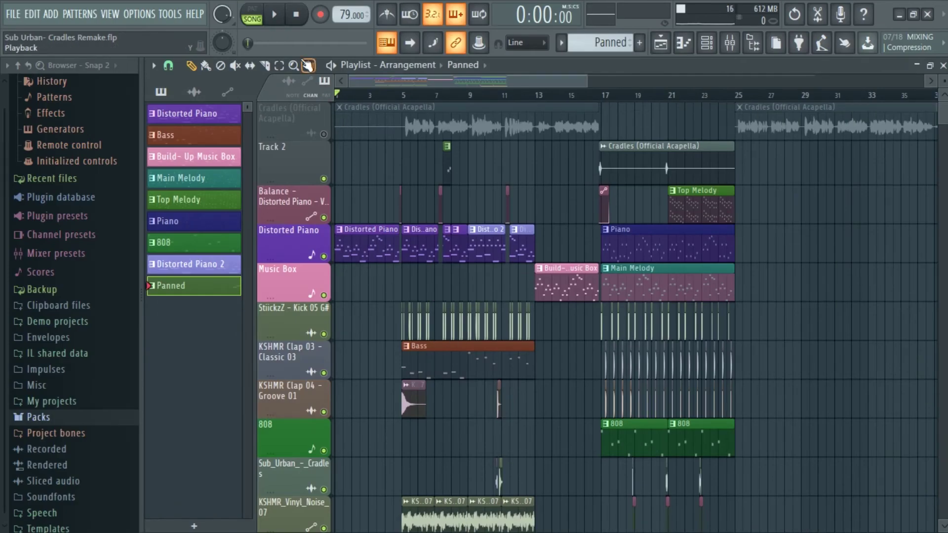
pyautogui.press('space')
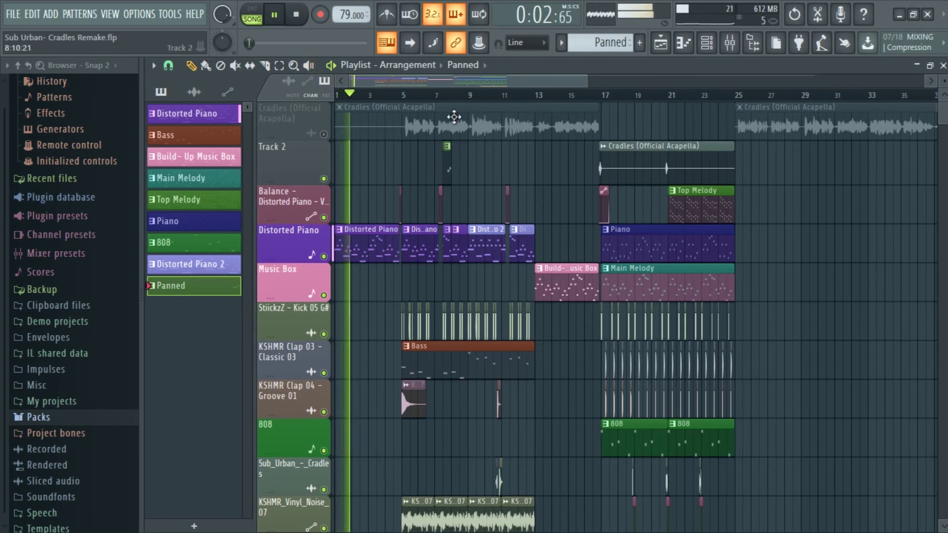
pyautogui.scroll(2, 452, 96)
pyautogui.scroll(-4, 452, 99)
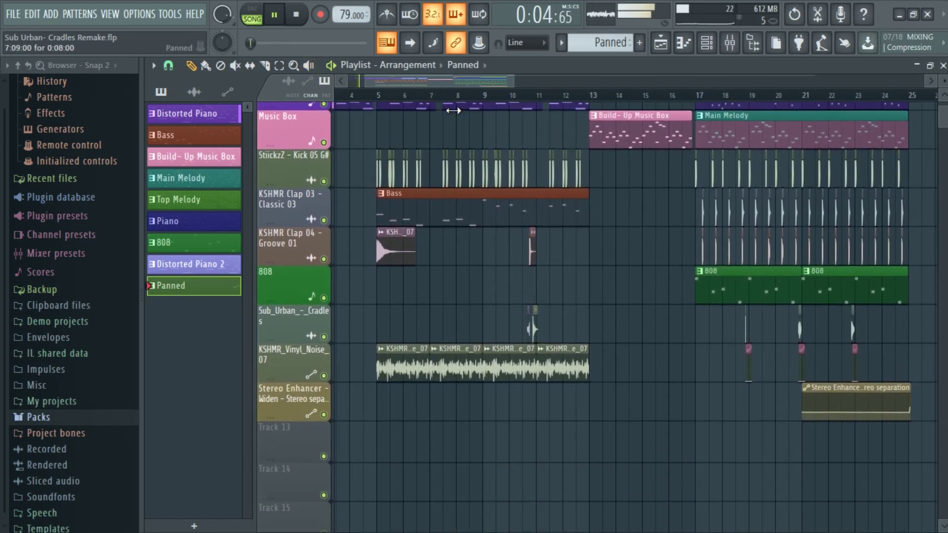
pyautogui.scroll(2, 453, 109)
pyautogui.scroll(1, 454, 111)
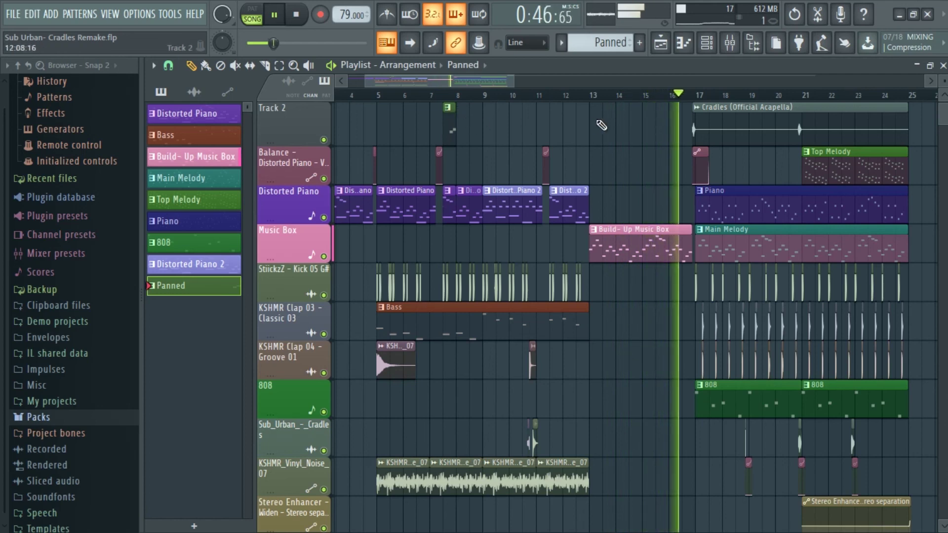
pyautogui.scroll(1, 699, 103)
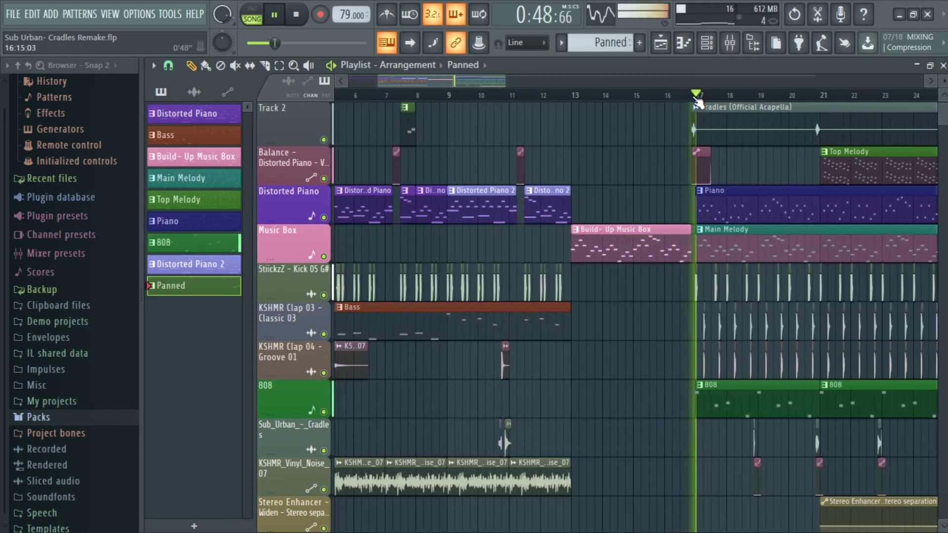
pyautogui.moveTo(481, 79); pyautogui.dragTo(511, 81)
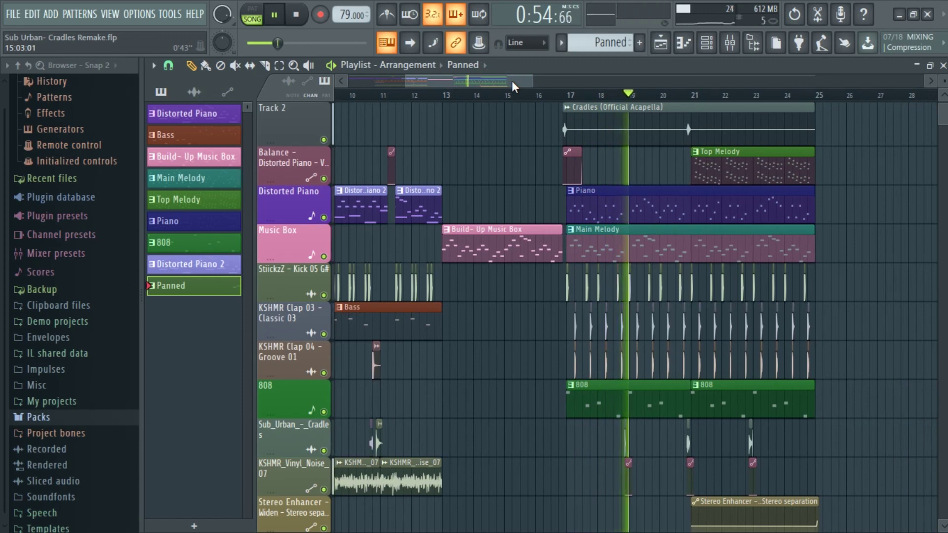
pyautogui.moveTo(513, 81); pyautogui.dragTo(523, 79)
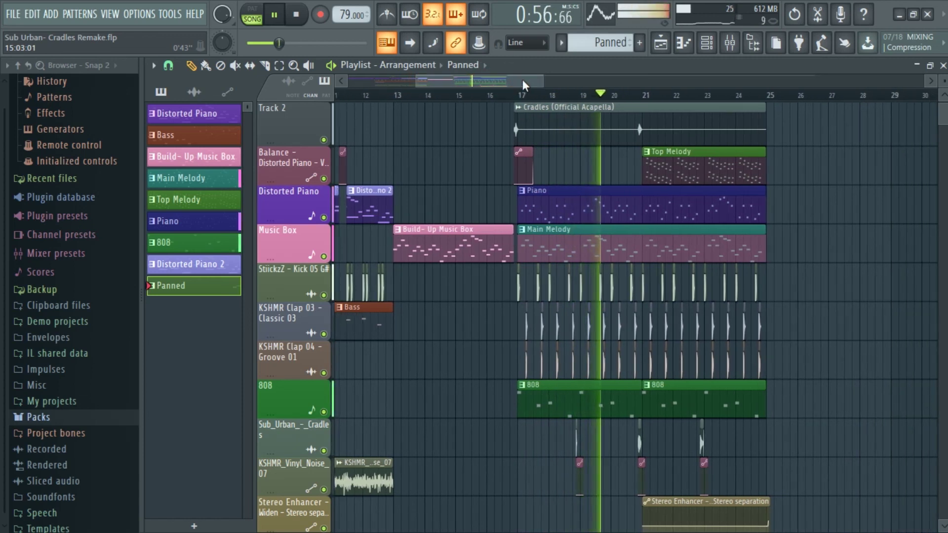